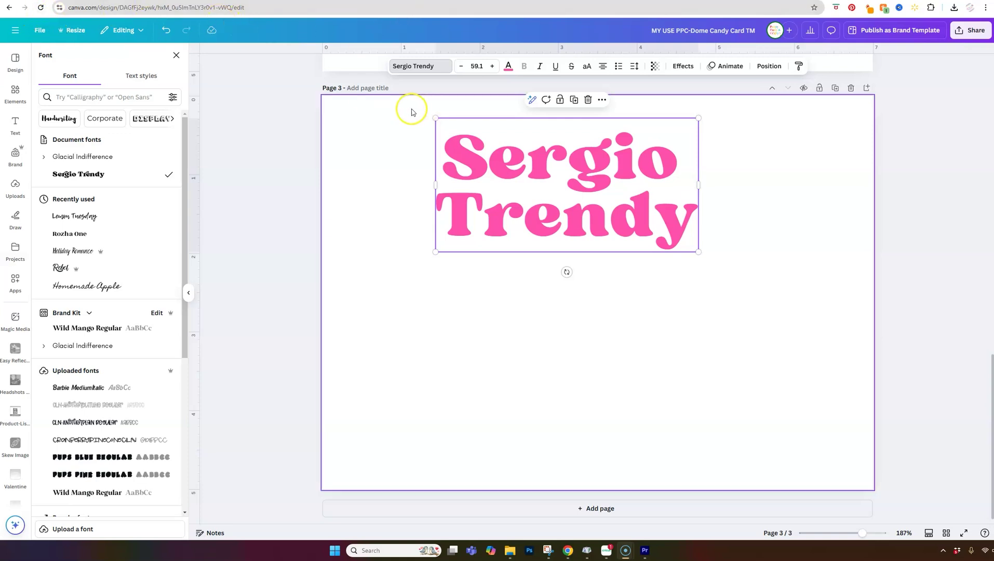
Nudge the pink Sergio Trendy text on page 3 a little right and down.
{"action": "left_click_drag", "start_coordinate": [505, 158], "coordinate": [535, 153]}
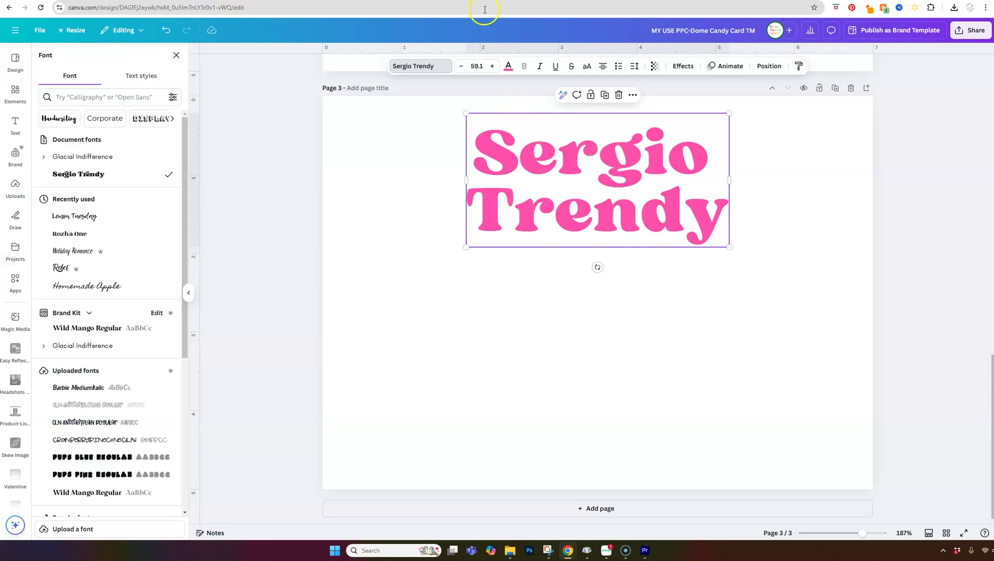
Switch to the dafont.com Sergio Trendy tab and scroll through its character map and back up.
{"action": "key", "text": "ctrl+Tab"}
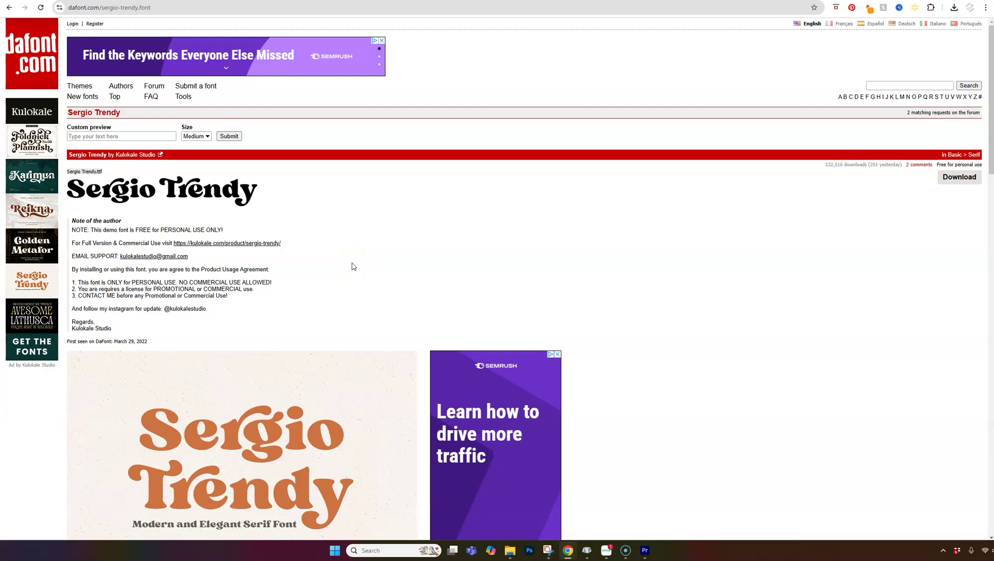
{"action": "scroll", "coordinate": [352, 266], "scroll_direction": "down", "scroll_amount": 12}
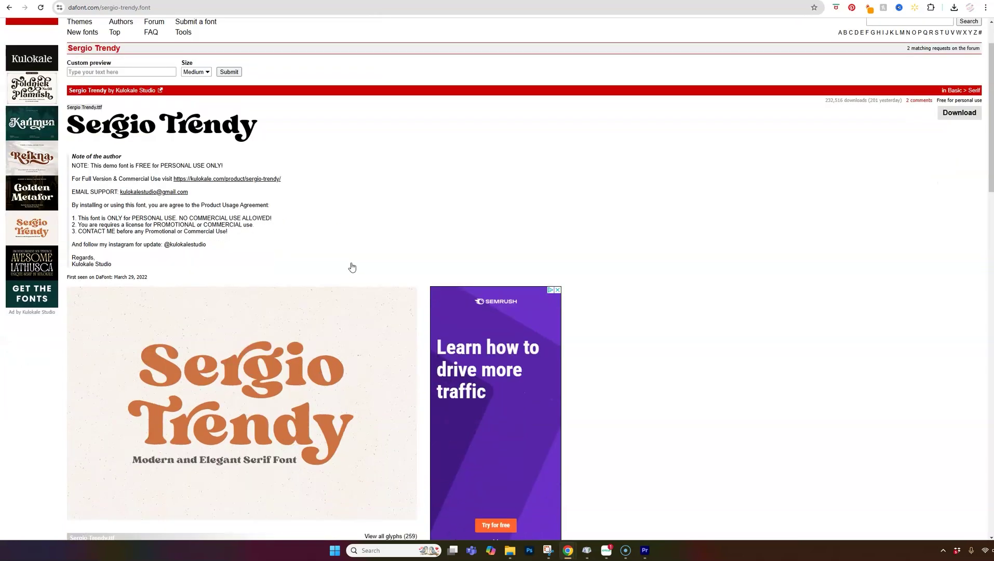
{"action": "scroll", "coordinate": [352, 266], "scroll_direction": "down", "scroll_amount": 2}
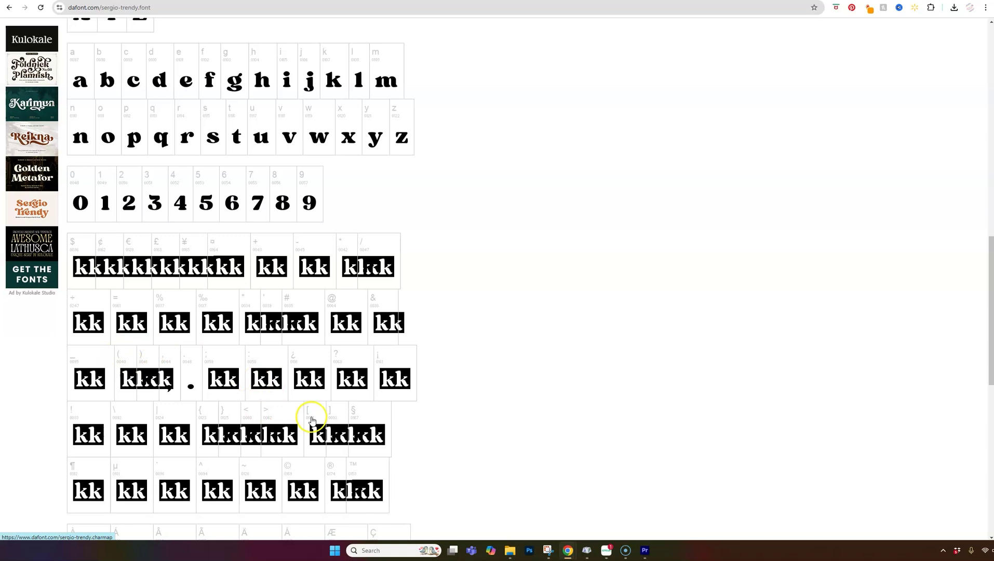
{"action": "scroll", "coordinate": [285, 407], "scroll_direction": "up", "scroll_amount": 2}
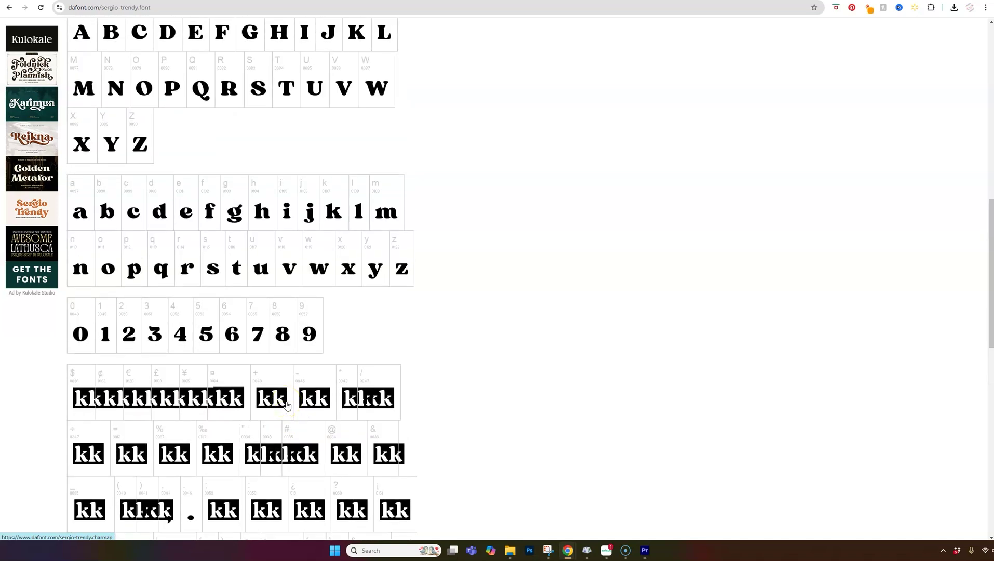
{"action": "scroll", "coordinate": [286, 405], "scroll_direction": "up", "scroll_amount": 10}
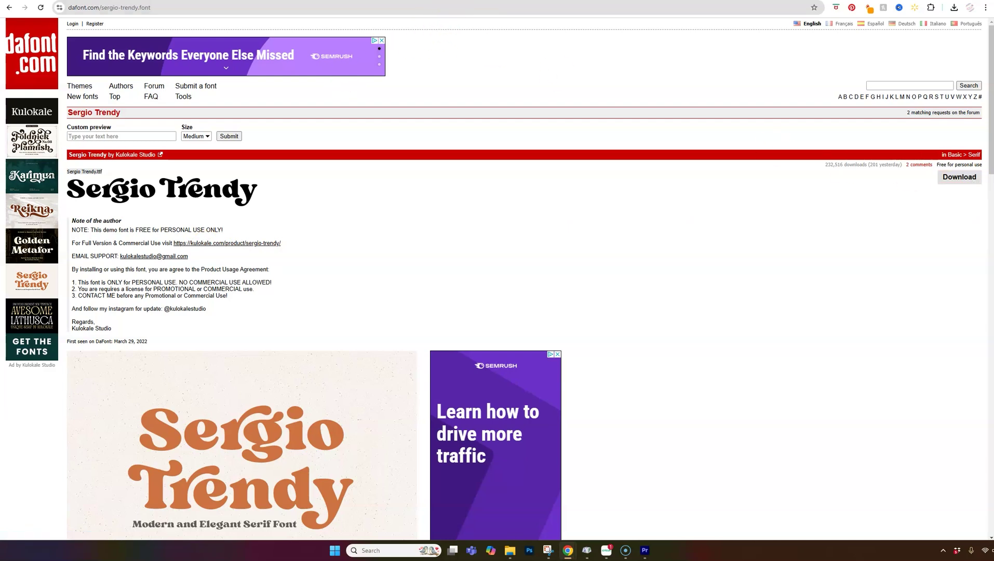
Switch to the Creative Fabrica Anabelle Script page and scroll down to its glyph preview.
{"action": "left_click", "coordinate": [500, 7]}
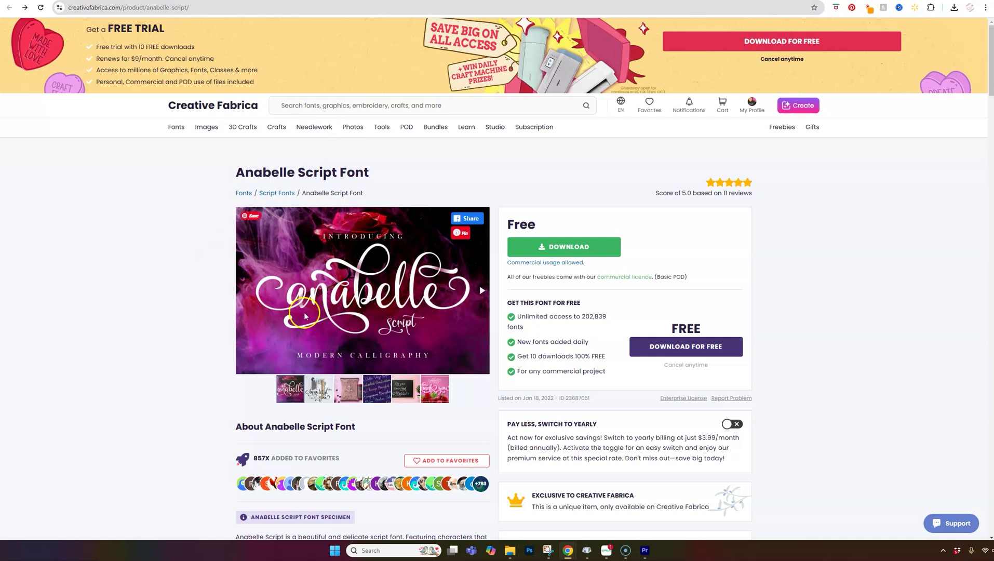
{"action": "scroll", "coordinate": [342, 322], "scroll_direction": "down", "scroll_amount": 4}
{"action": "scroll", "coordinate": [343, 322], "scroll_direction": "down", "scroll_amount": 8}
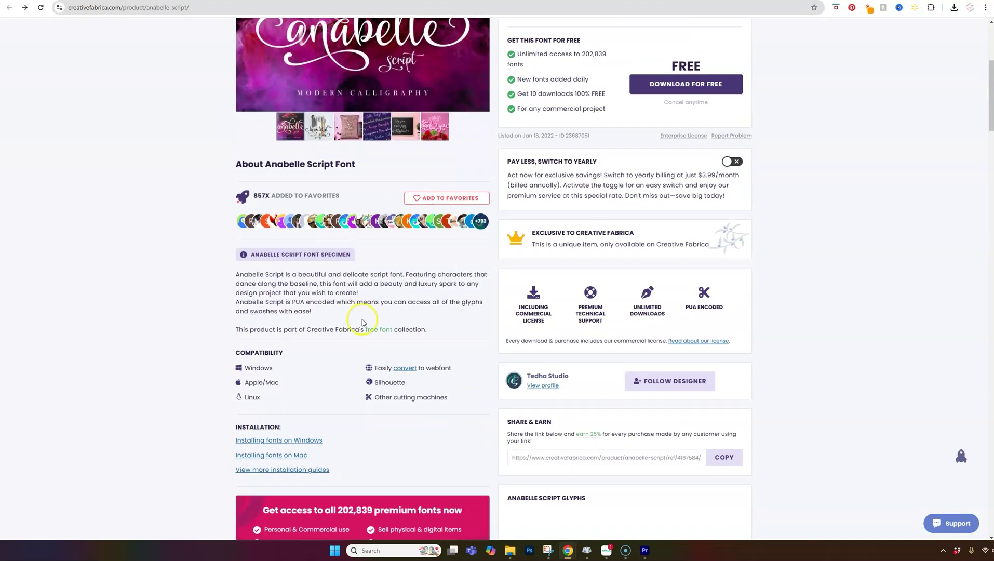
{"action": "scroll", "coordinate": [435, 298], "scroll_direction": "down", "scroll_amount": 2}
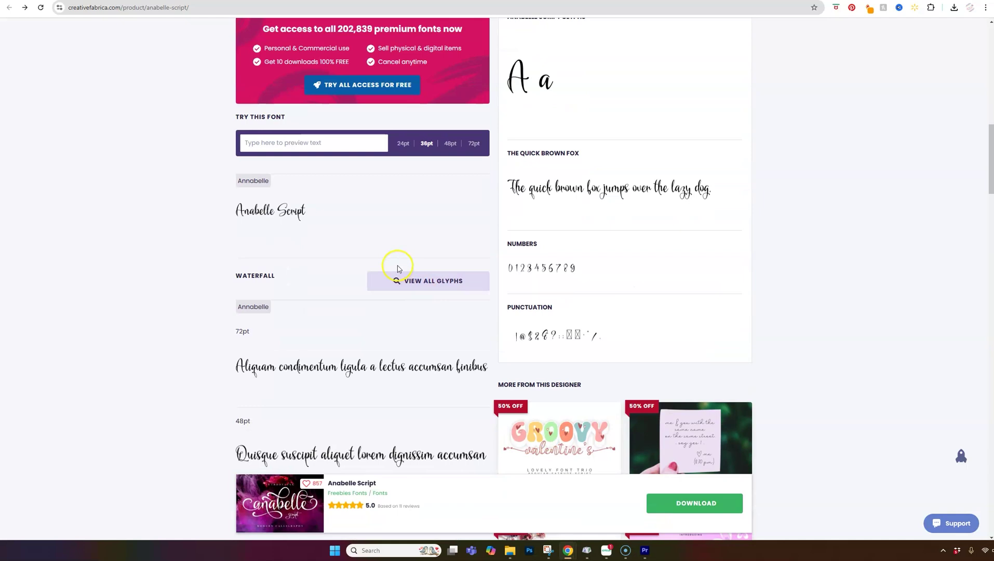
Review all Anabelle glyphs, then return and download Anabelle-Script-23687051.zip.
{"action": "left_click", "coordinate": [421, 282]}
{"action": "scroll", "coordinate": [364, 218], "scroll_direction": "down", "scroll_amount": 5}
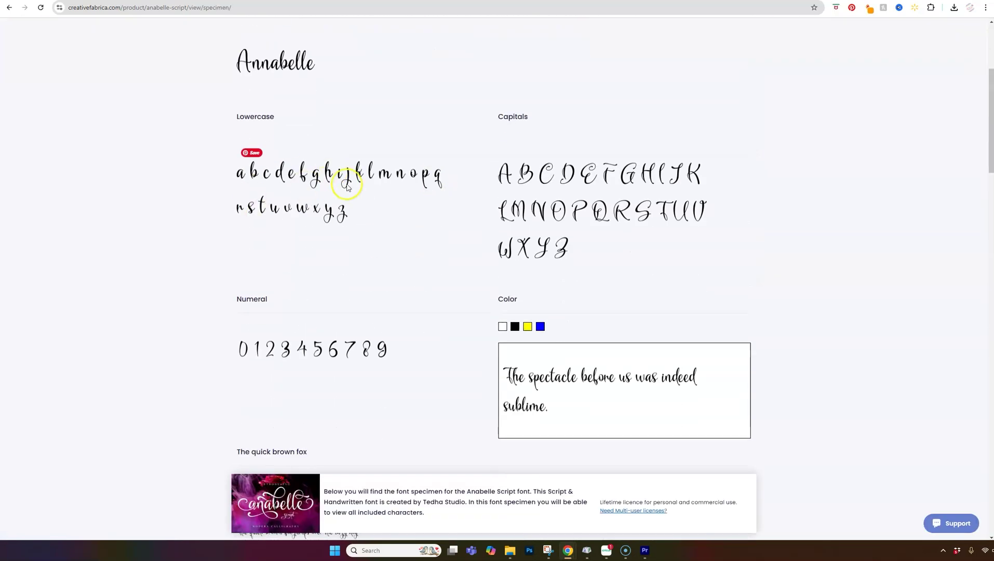
{"action": "scroll", "coordinate": [350, 358], "scroll_direction": "down", "scroll_amount": 9}
{"action": "scroll", "coordinate": [353, 361], "scroll_direction": "down", "scroll_amount": 20}
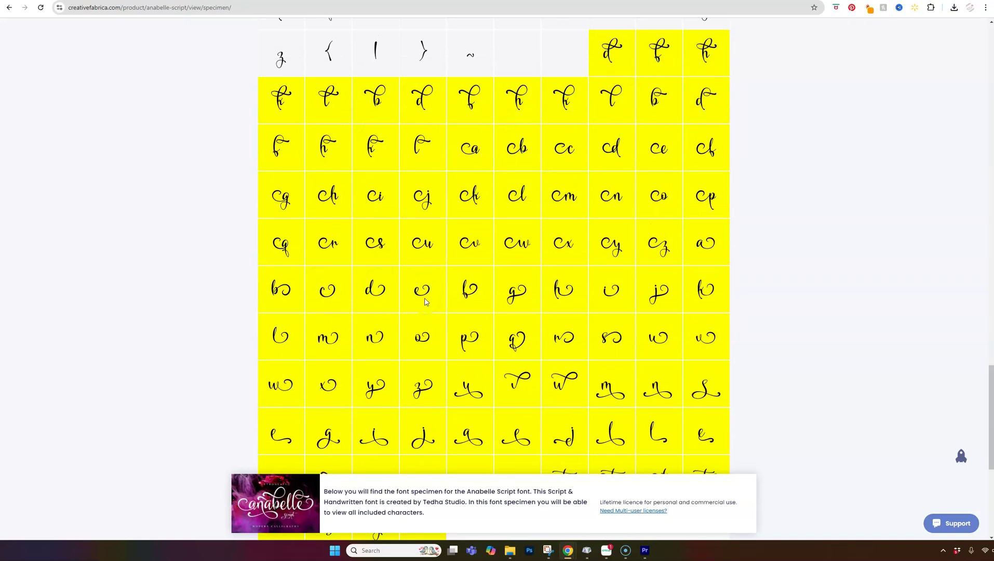
{"action": "scroll", "coordinate": [613, 310], "scroll_direction": "up", "scroll_amount": 20}
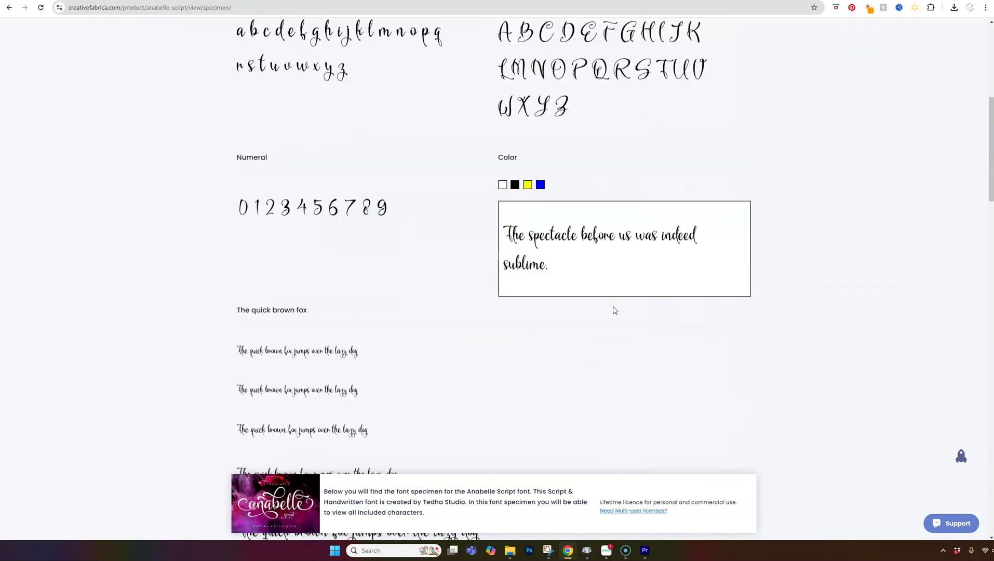
{"action": "key", "text": "alt+Left"}
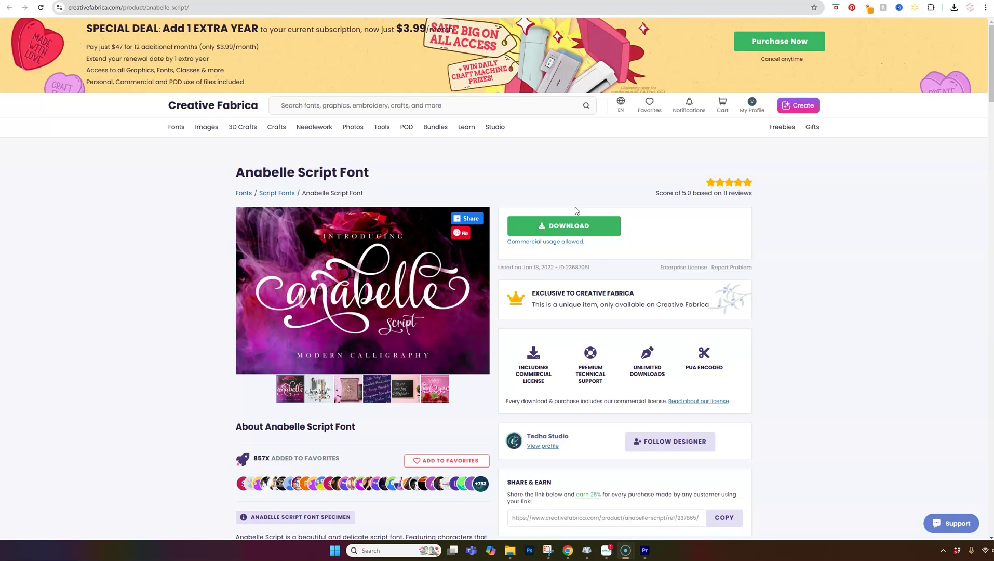
{"action": "left_click", "coordinate": [565, 226]}
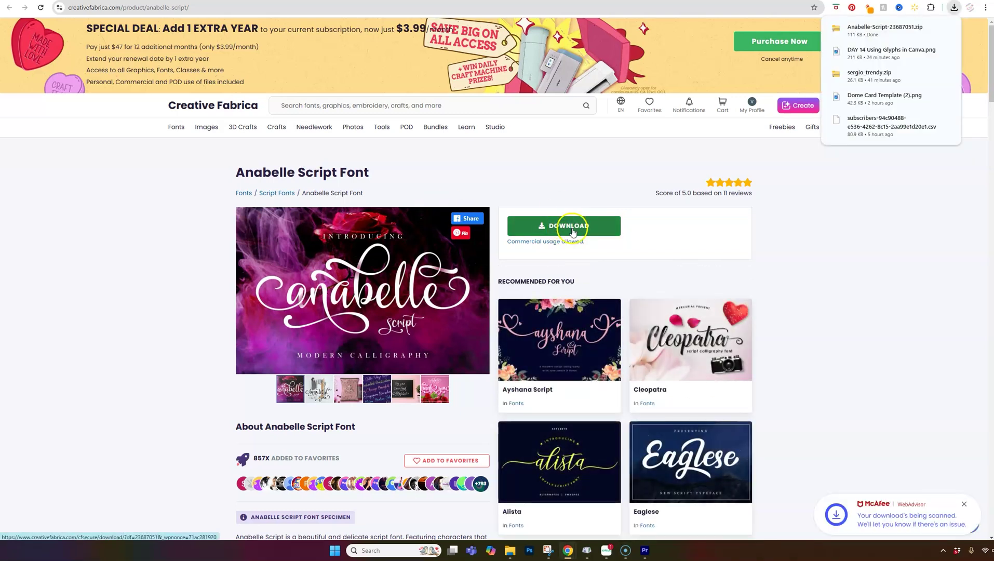
Extract Anabelle-Script-23687051.zip in File Explorer into its own folder containing Annabelle.otf.
{"action": "left_click", "coordinate": [509, 552]}
{"action": "right_click", "coordinate": [129, 318]}
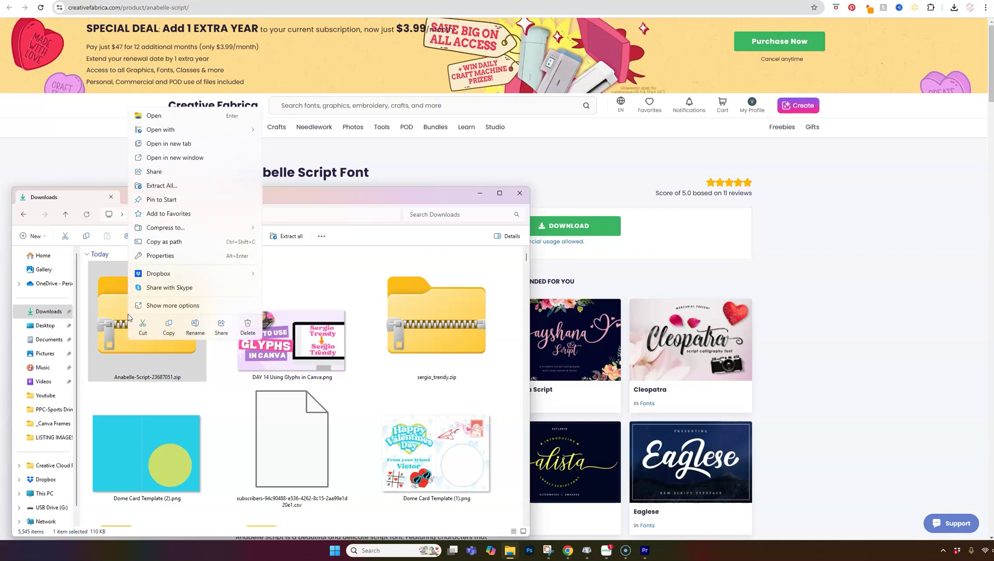
{"action": "left_click", "coordinate": [162, 186]}
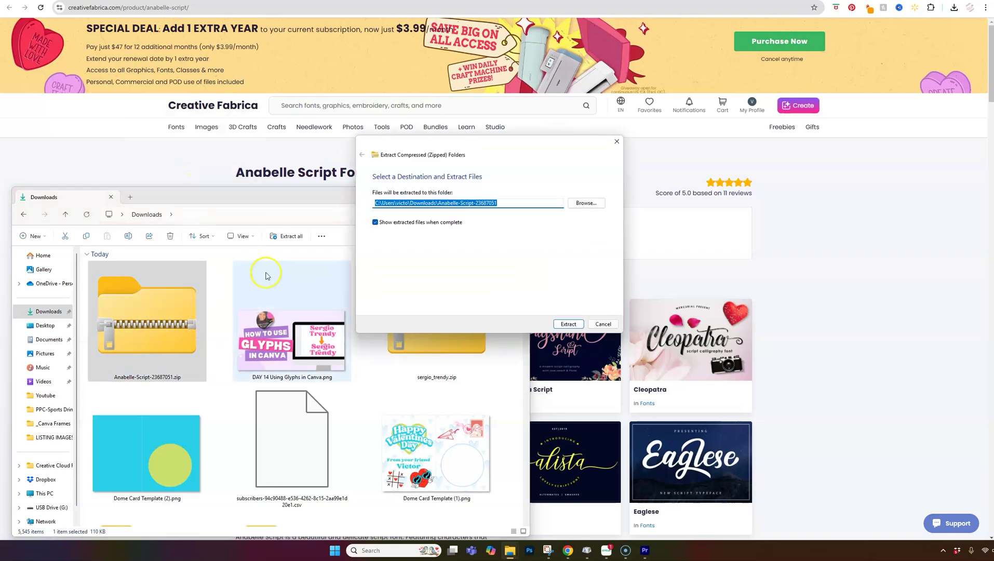
{"action": "left_click", "coordinate": [567, 324]}
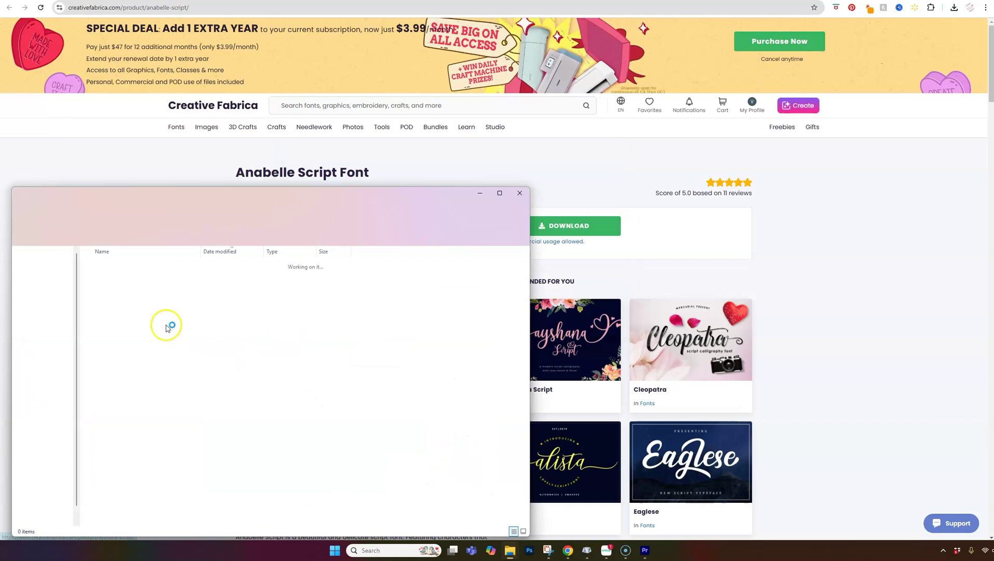
{"action": "right_click", "coordinate": [134, 300]}
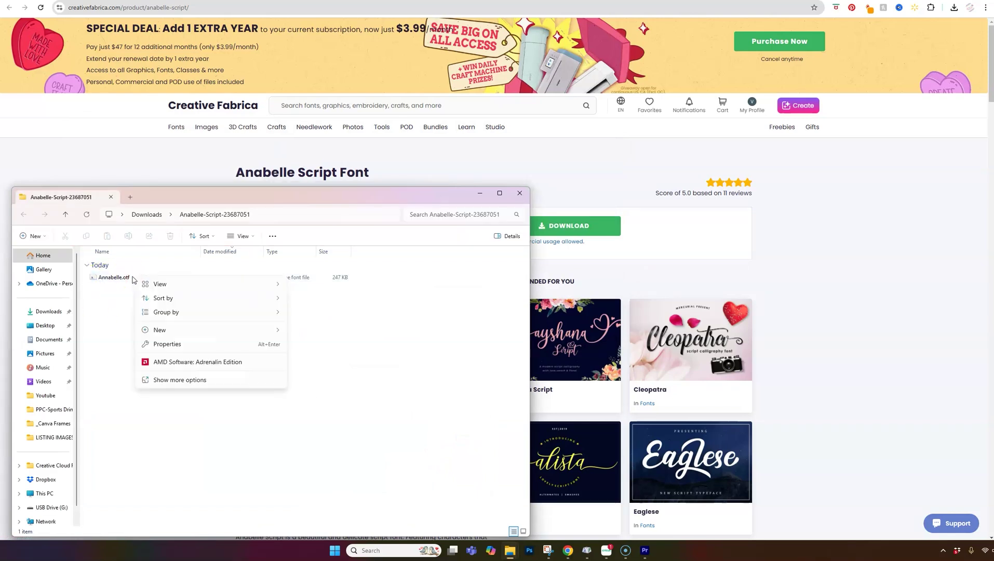
{"action": "right_click", "coordinate": [130, 279]}
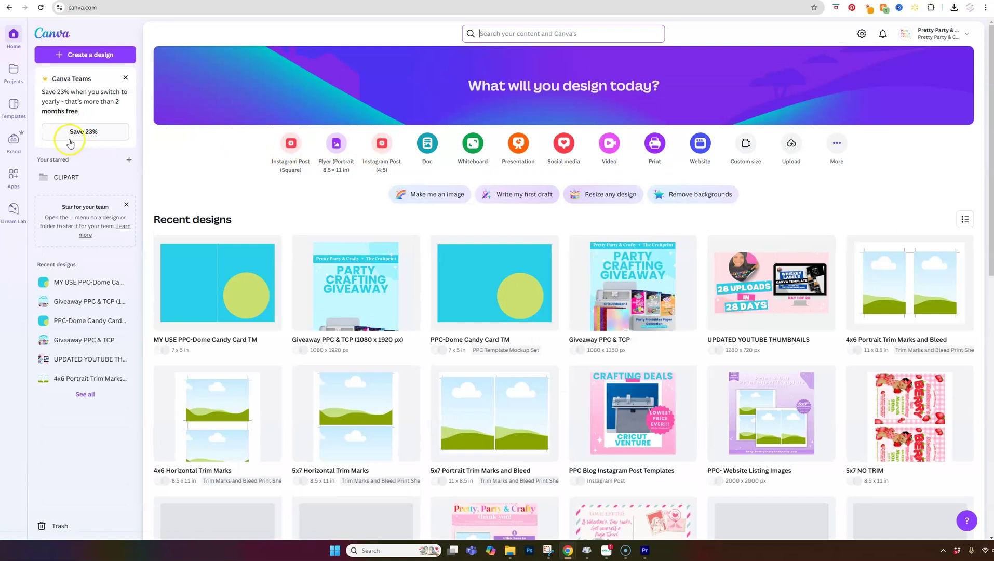
Go to the Brand Kit's Fonts section and show its uploaded fonts list.
{"action": "left_click", "coordinate": [13, 146]}
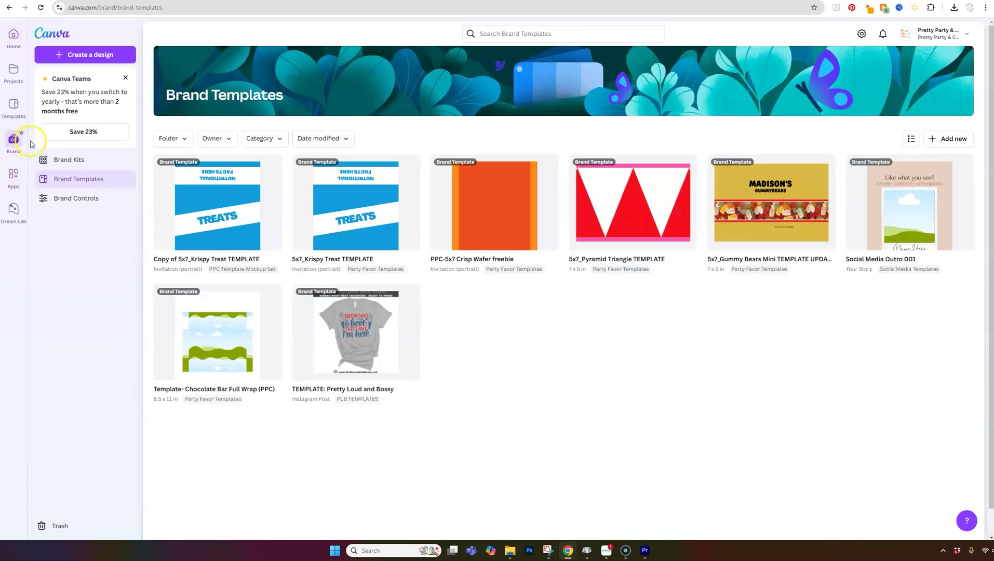
{"action": "left_click", "coordinate": [76, 161]}
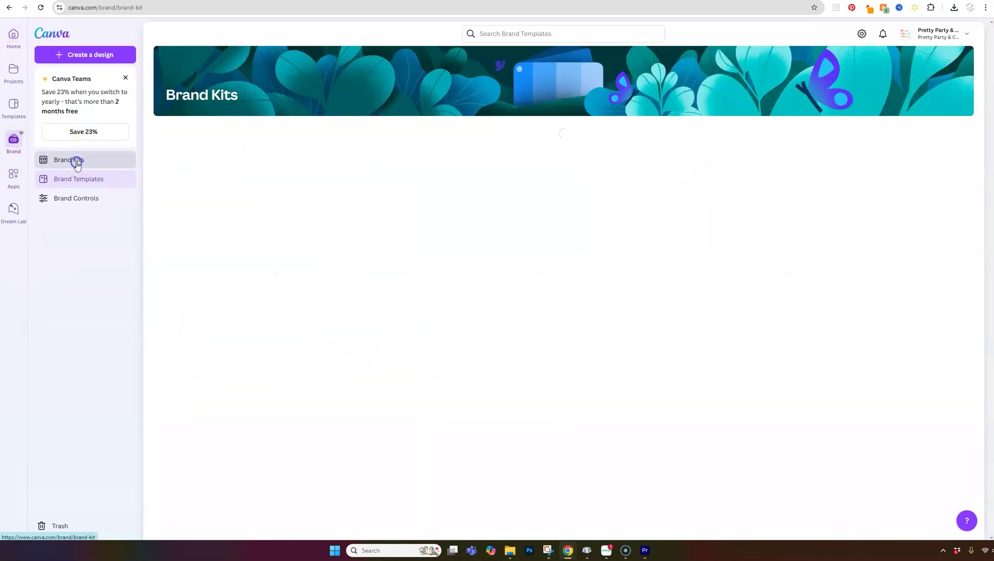
{"action": "left_click", "coordinate": [77, 199]}
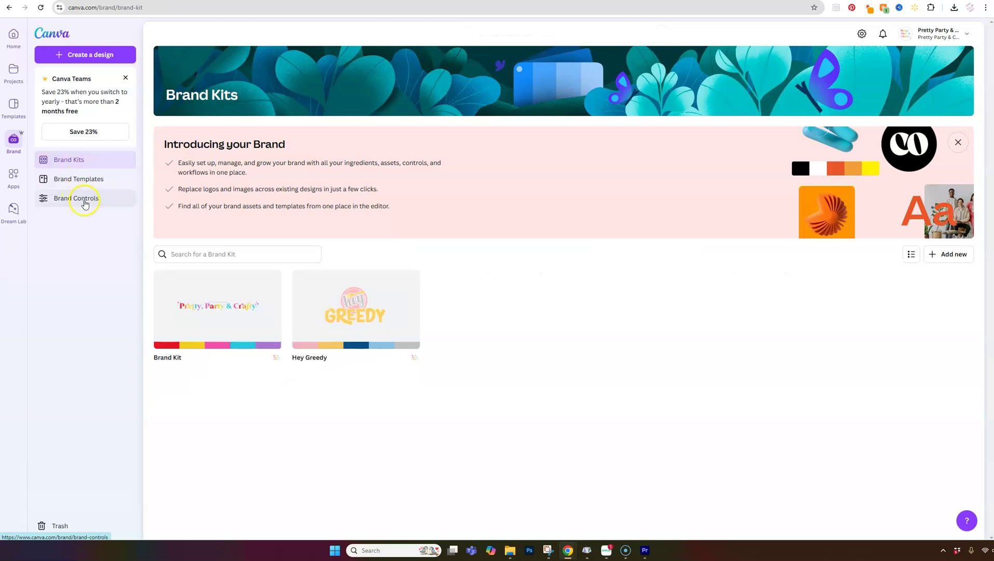
{"action": "left_click", "coordinate": [215, 306]}
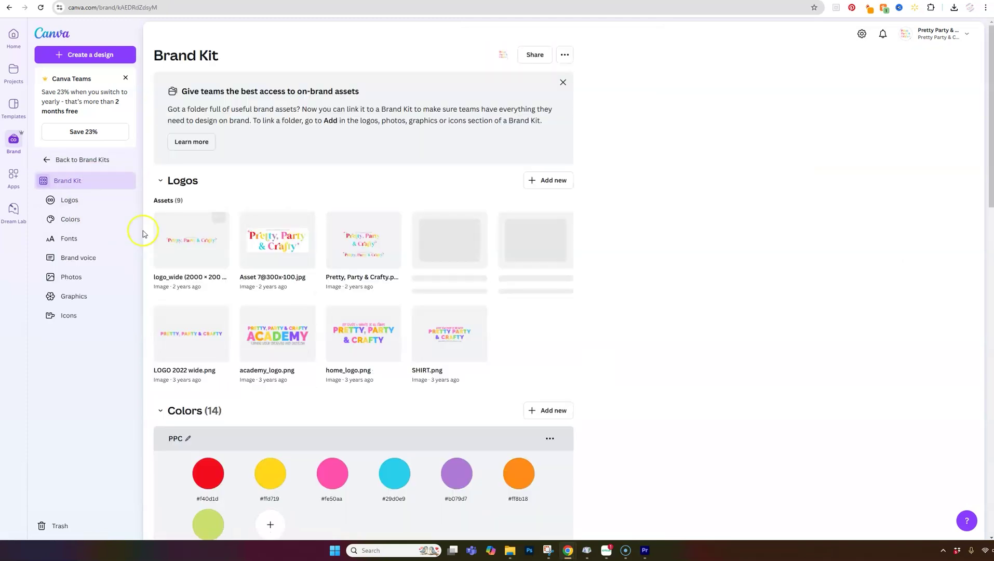
{"action": "left_click", "coordinate": [78, 240]}
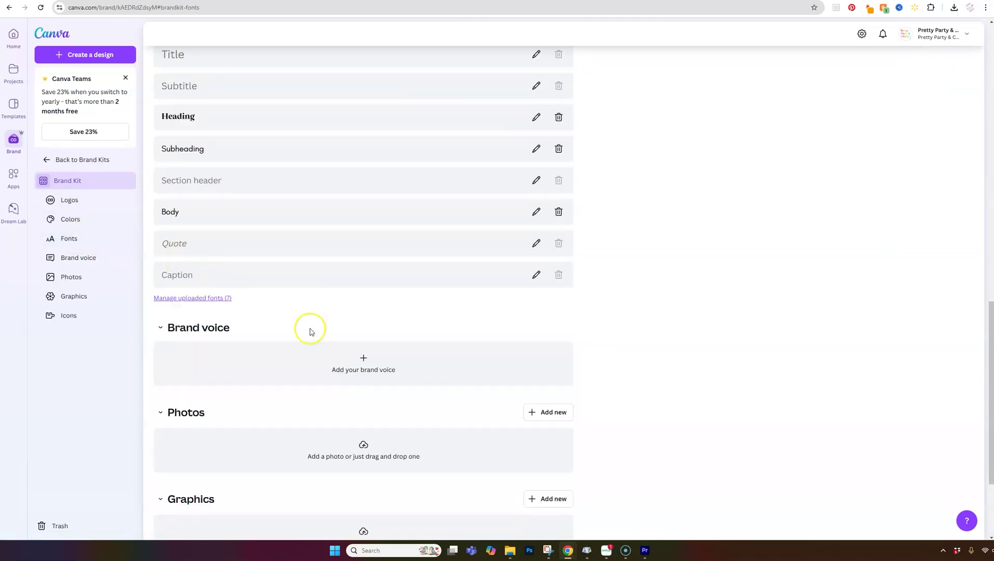
{"action": "scroll", "coordinate": [308, 330], "scroll_direction": "down", "scroll_amount": 5}
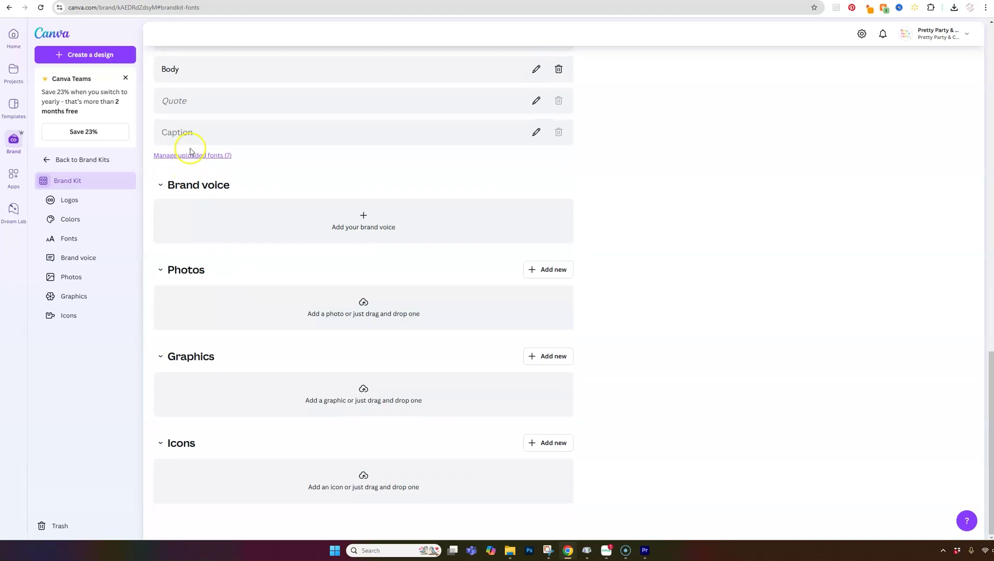
{"action": "left_click", "coordinate": [190, 155]}
Upload Annabelle.otf from the Anabelle-Script folder to the Brand Kit and reload the design.
{"action": "left_click", "coordinate": [603, 212]}
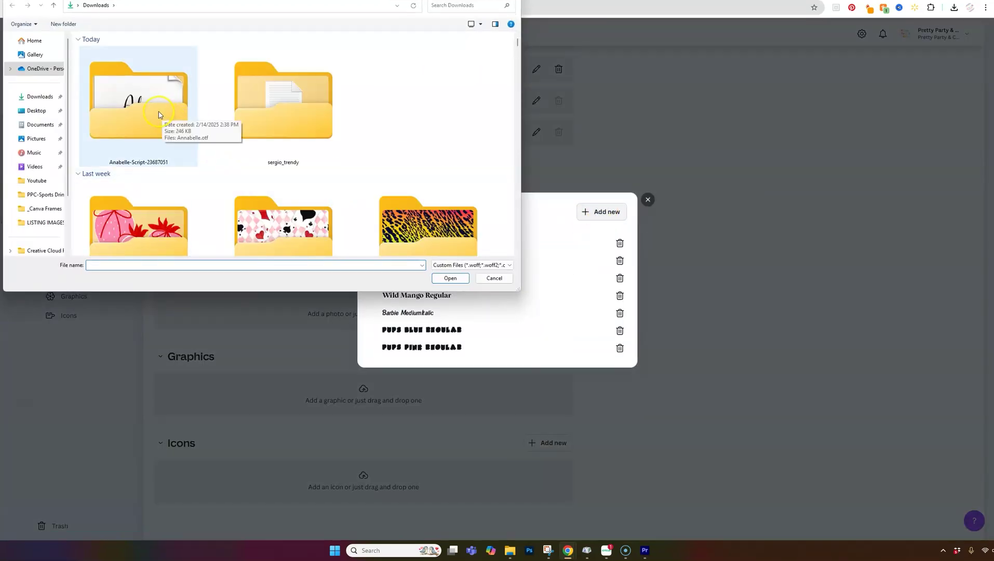
{"action": "double_click", "coordinate": [166, 117]}
{"action": "left_click", "coordinate": [104, 64]}
{"action": "left_click", "coordinate": [439, 279]}
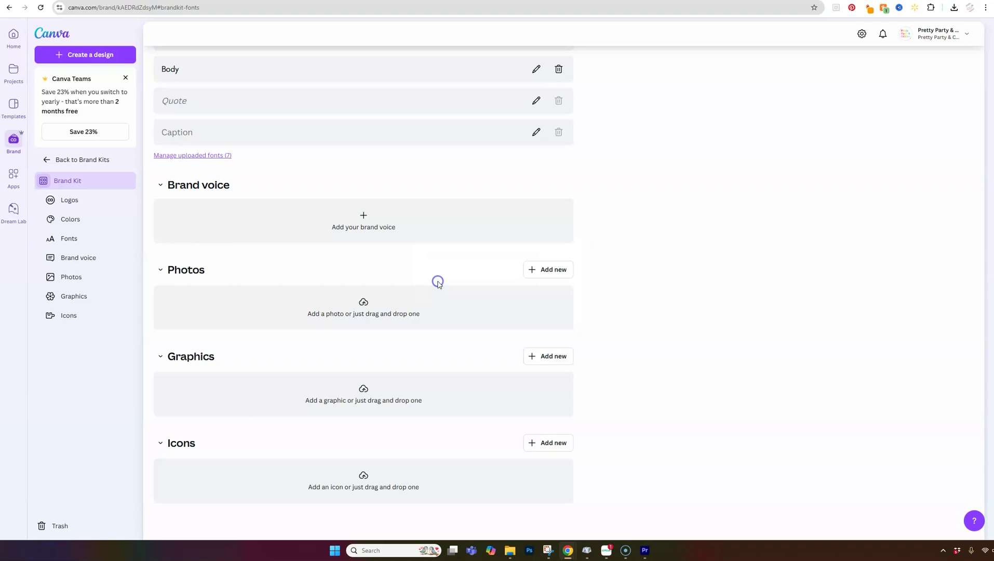
{"action": "left_click", "coordinate": [564, 309]}
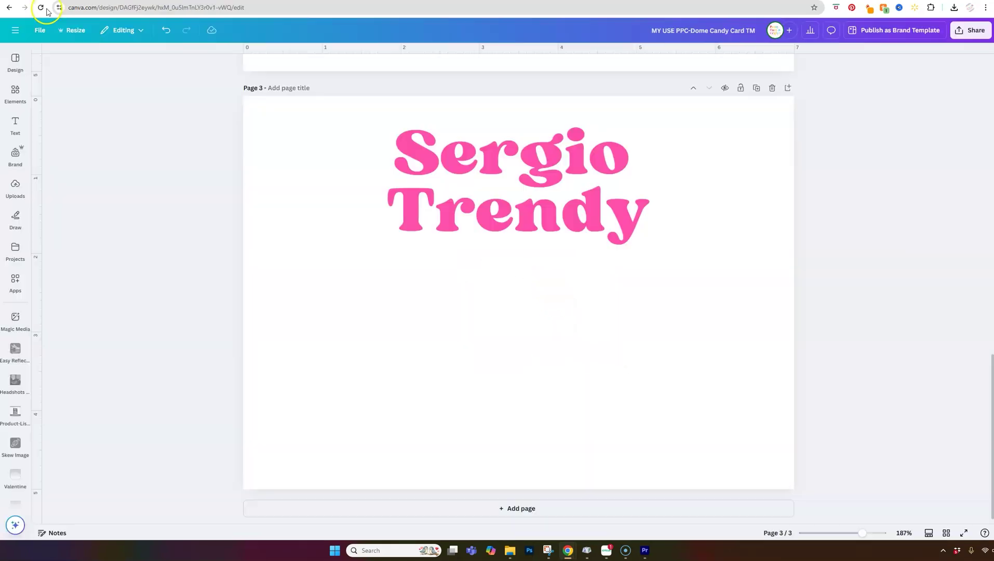
{"action": "left_click", "coordinate": [41, 8]}
Add an 'Annabelle Script' text box beside the pink Sergio Trendy, then enlarge and position it.
{"action": "scroll", "coordinate": [186, 175], "scroll_direction": "down", "scroll_amount": 15}
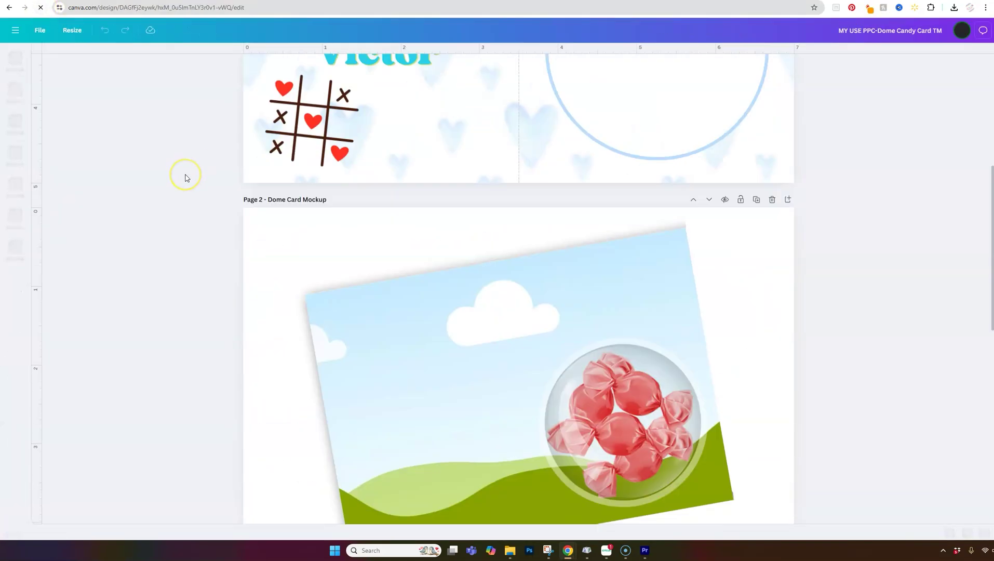
{"action": "left_click", "coordinate": [557, 210]}
{"action": "left_click", "coordinate": [499, 423]}
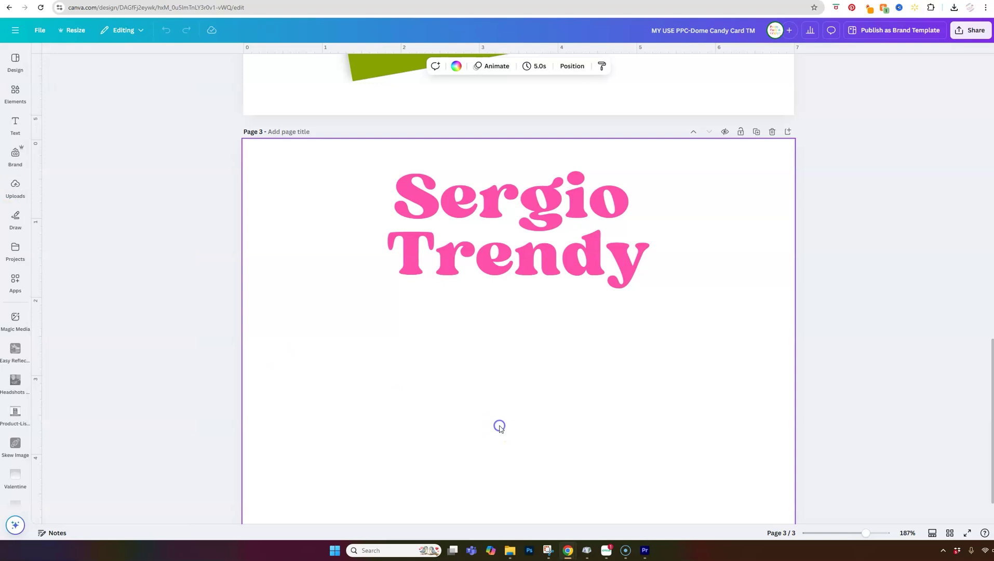
{"action": "type", "text": "tAnnabelle"}
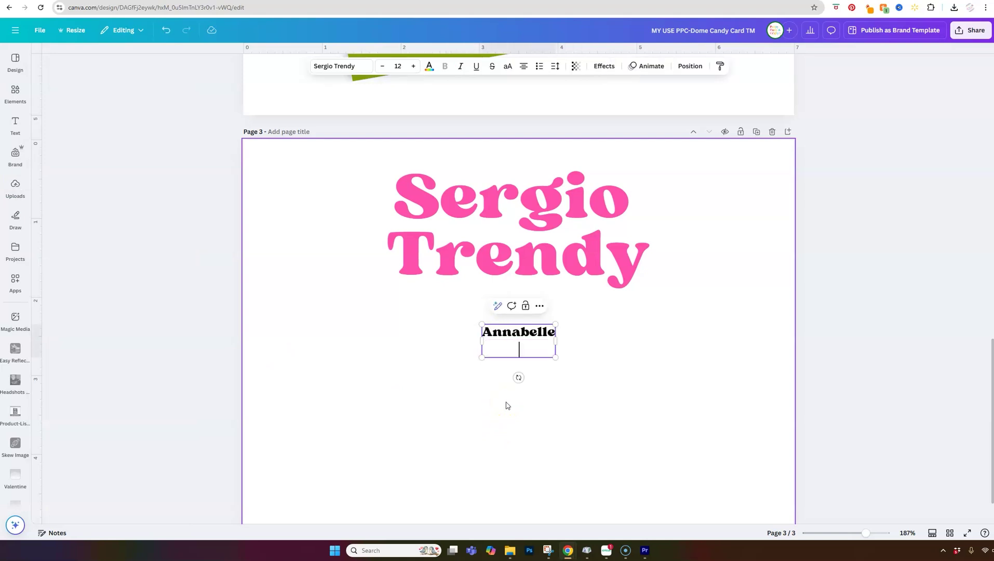
{"action": "type", "text": " Script"}
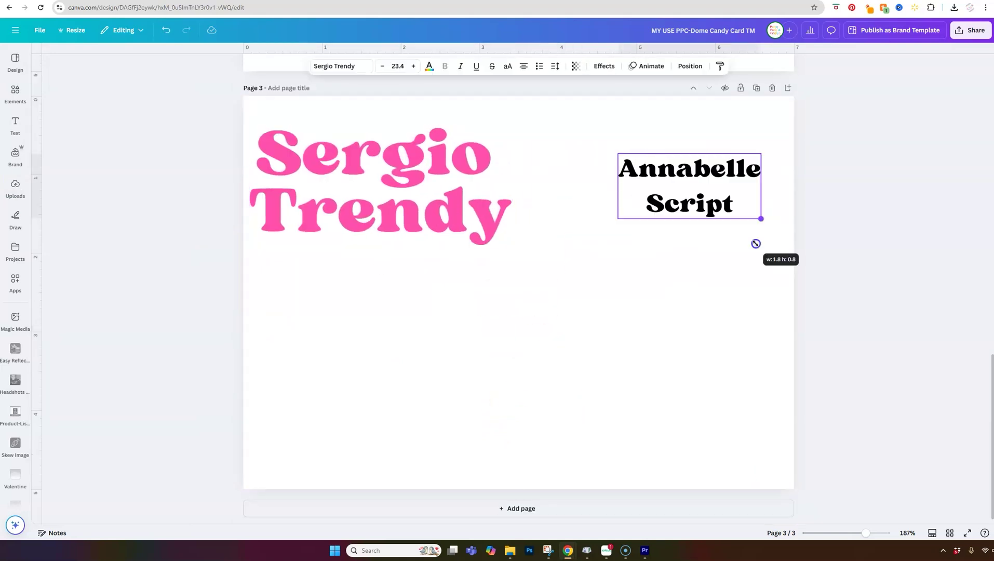
{"action": "left_click_drag", "start_coordinate": [756, 244], "coordinate": [792, 232]}
{"action": "left_click_drag", "start_coordinate": [618, 154], "coordinate": [514, 129]}
Change the new text's font to Annabelle.
{"action": "left_click", "coordinate": [342, 66]}
{"action": "left_click", "coordinate": [93, 100]}
{"action": "type", "text": "ann"}
{"action": "left_click", "coordinate": [82, 143]}
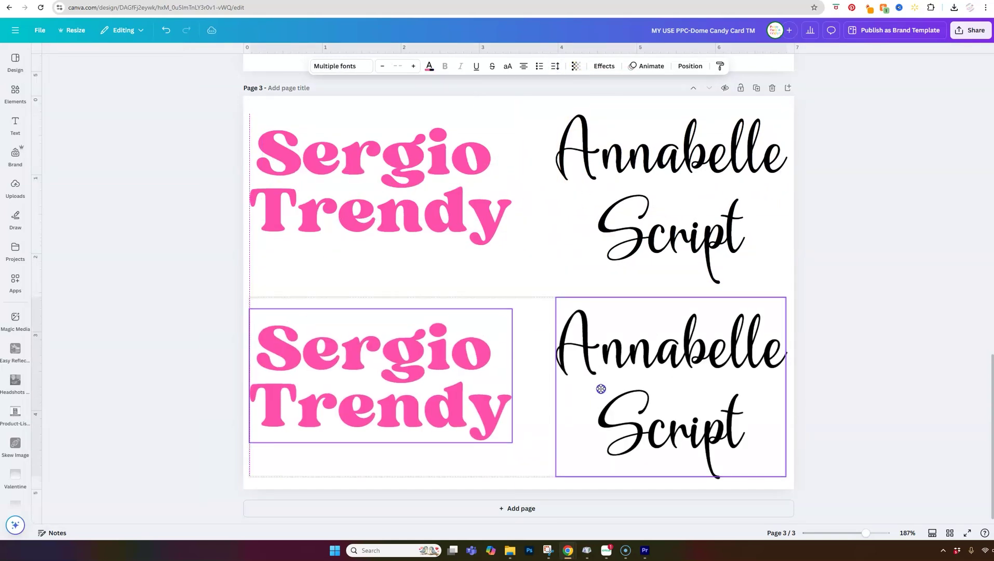
Duplicate the Sergio Trendy and Annabelle Script texts into a second row below.
{"action": "left_click", "coordinate": [419, 319]}
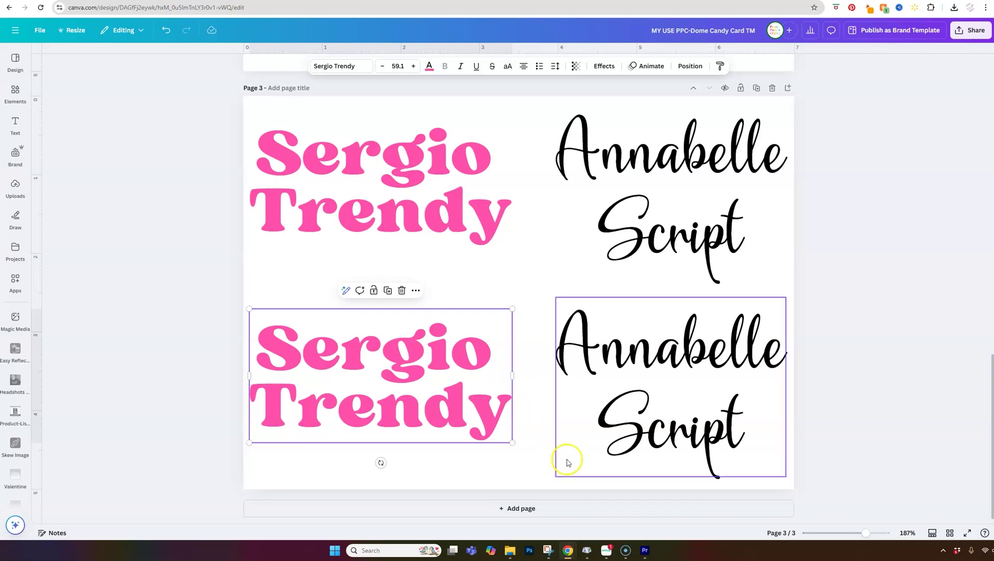
{"action": "mouse_move", "coordinate": [587, 554]}
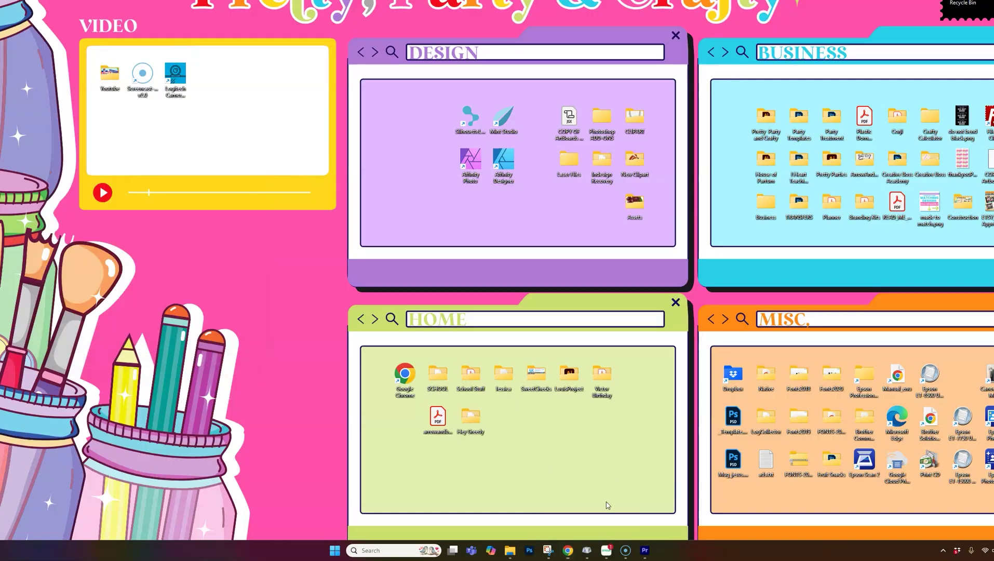
{"action": "left_click", "coordinate": [580, 549]}
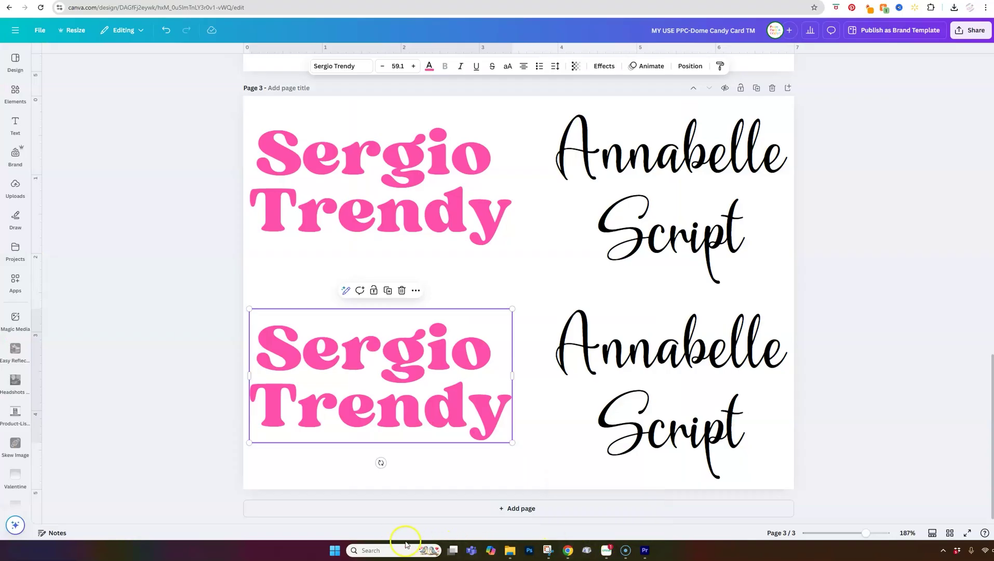
Search Windows for 'char' to locate the Character Map app.
{"action": "left_click", "coordinate": [384, 550]}
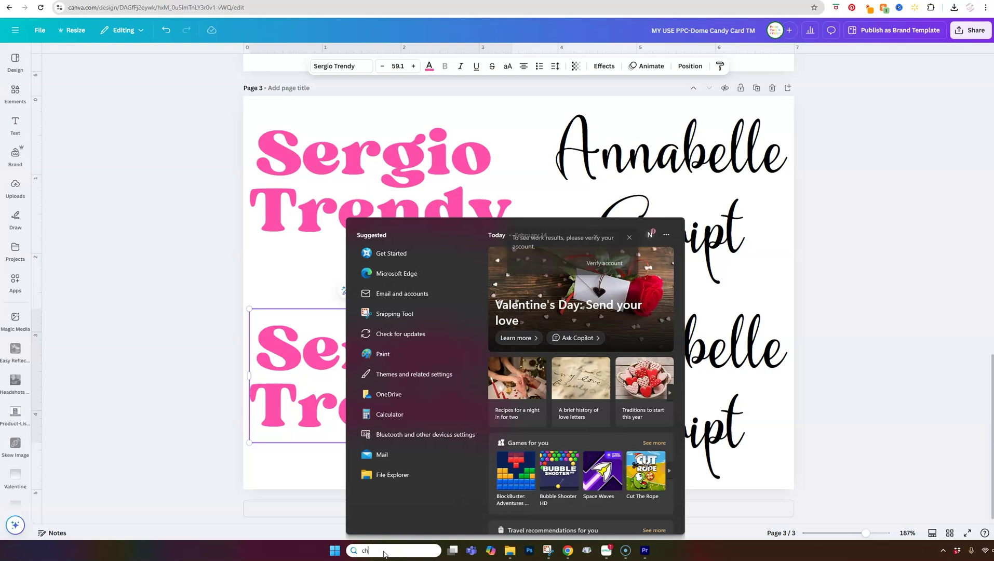
{"action": "type", "text": "char"}
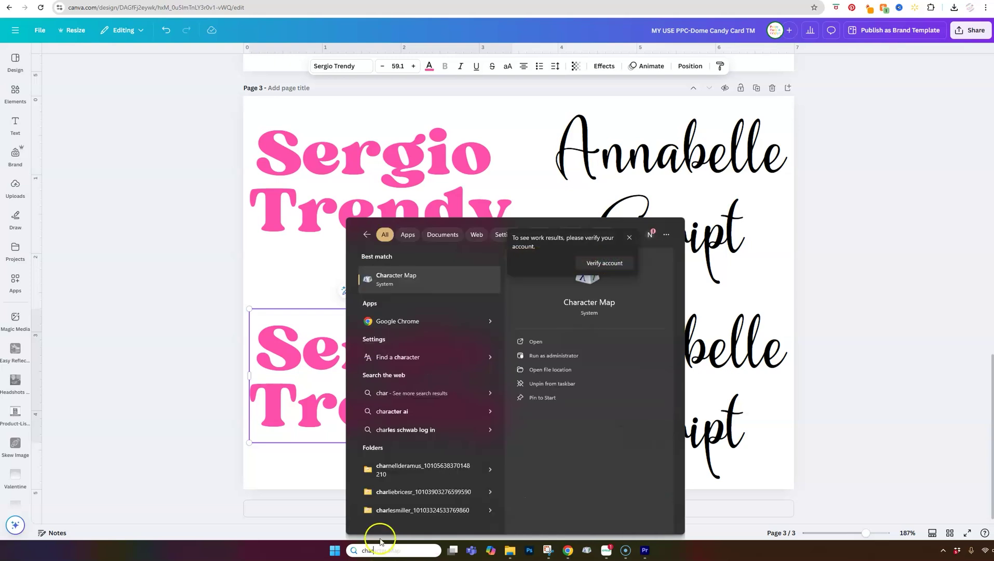
{"action": "right_click", "coordinate": [461, 279]}
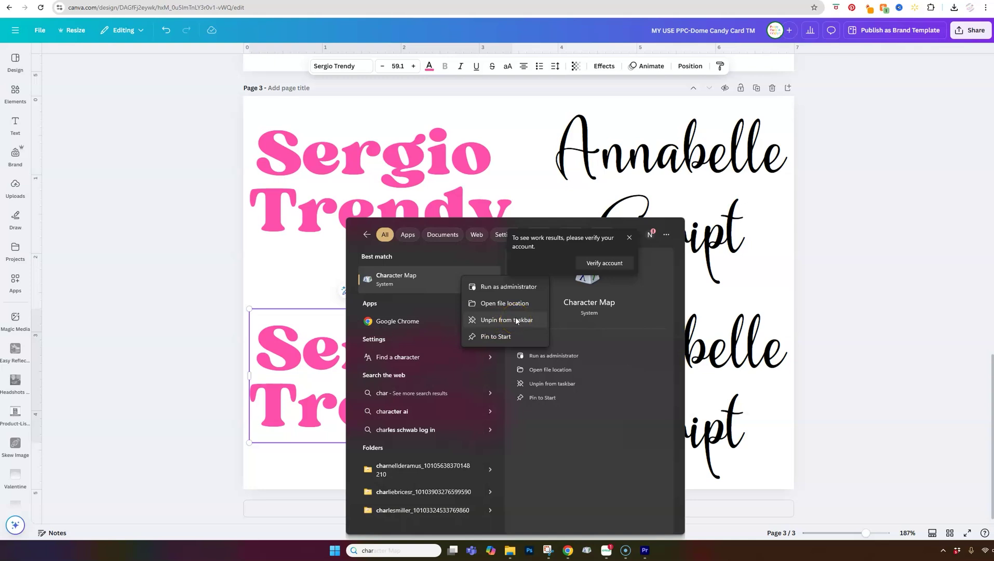
{"action": "key", "text": "Escape"}
{"action": "key", "text": "Escape"}
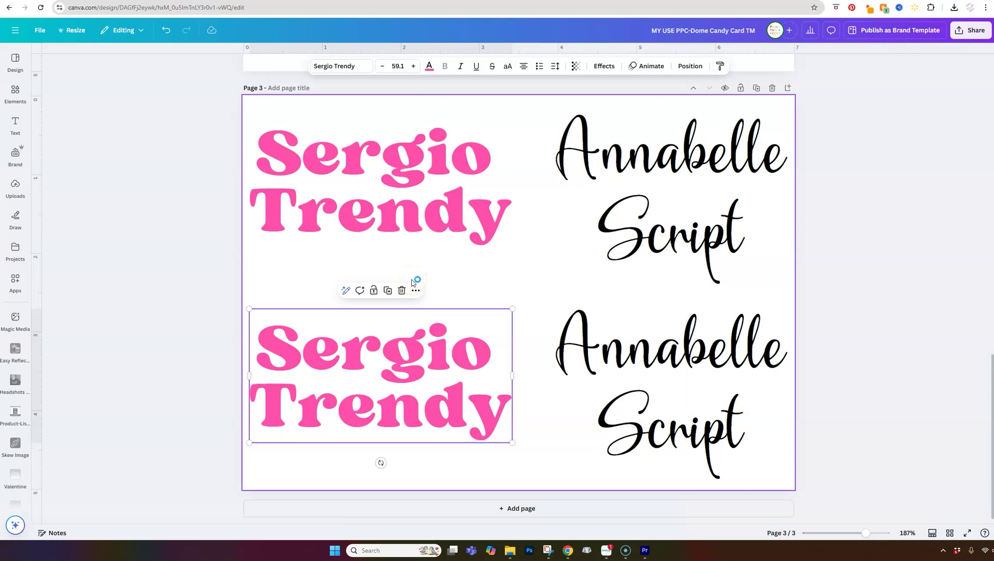
Set Character Map to the Sergio Trendy font and add its decorative rg glyph U+E002.
{"action": "left_click_drag", "start_coordinate": [119, 0], "coordinate": [154, 149]}
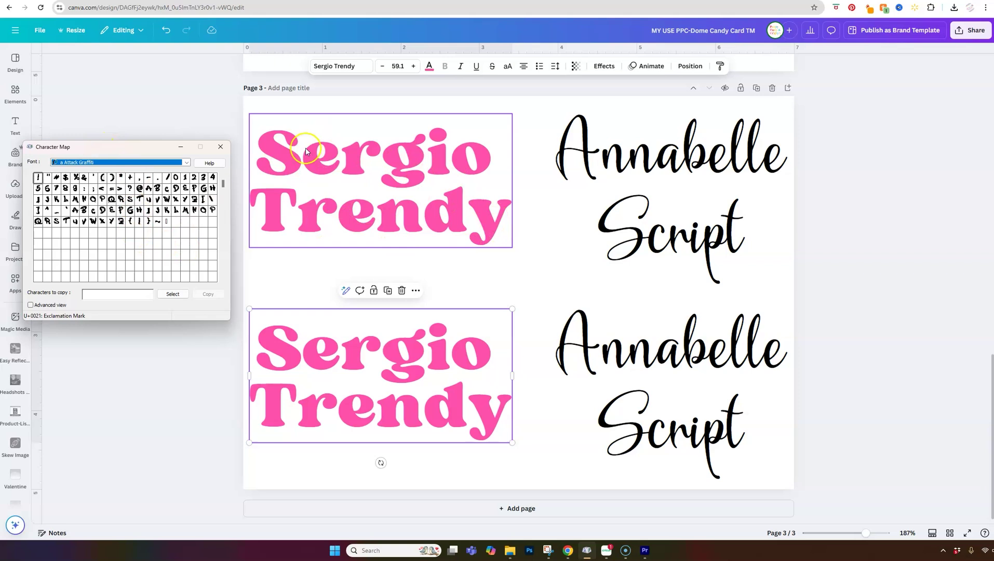
{"action": "left_click", "coordinate": [171, 164]}
{"action": "type", "text": "Sergio"}
{"action": "key", "text": "Return"}
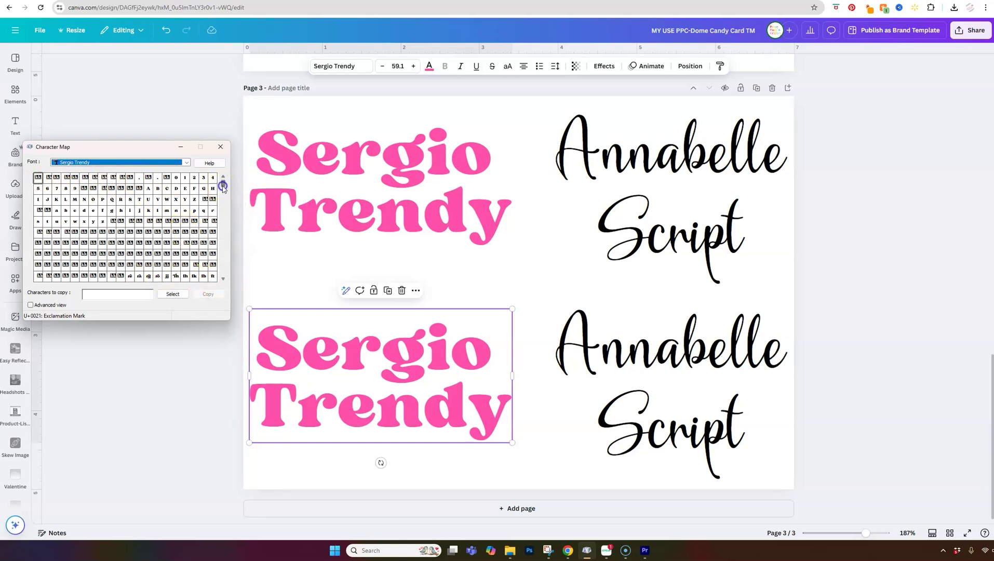
{"action": "scroll", "coordinate": [223, 192], "scroll_direction": "down", "scroll_amount": 1}
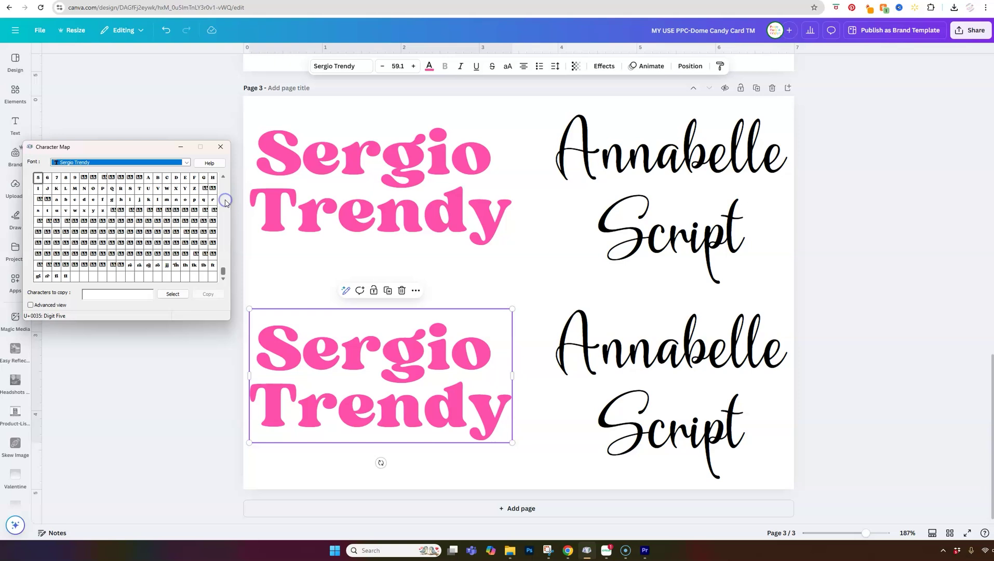
{"action": "left_click", "coordinate": [120, 295]}
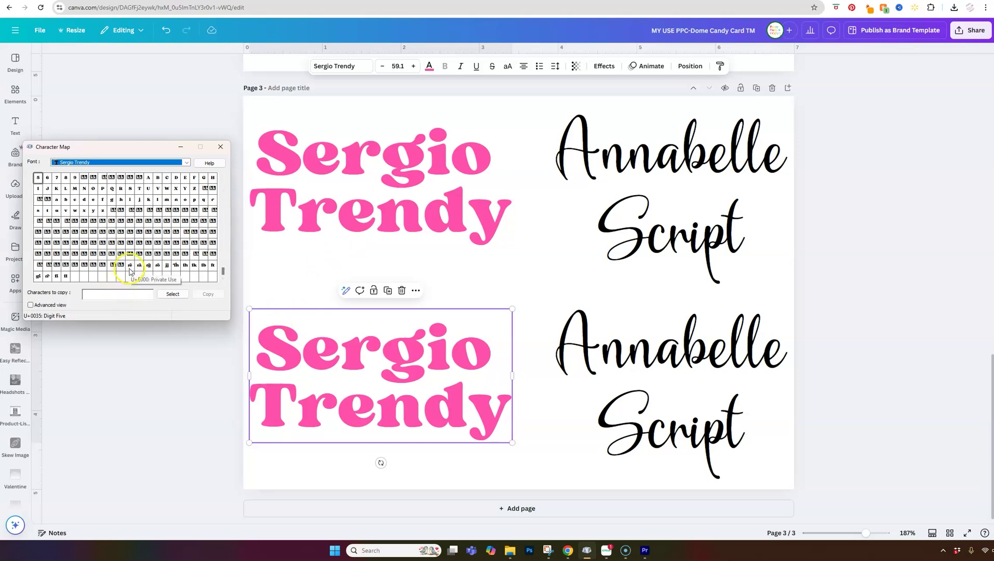
{"action": "left_click", "coordinate": [149, 266]}
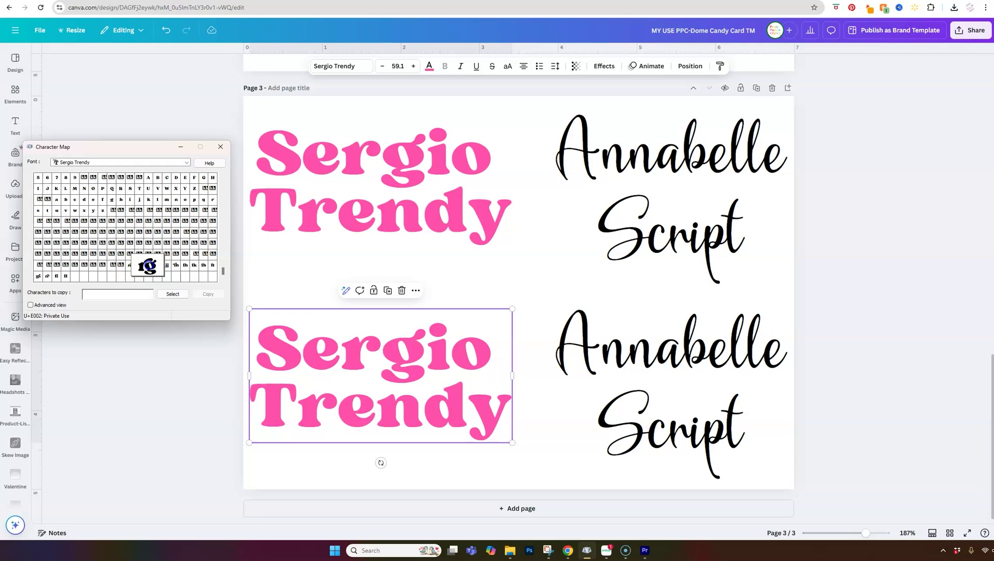
{"action": "double_click", "coordinate": [148, 266]}
Paste the swash rg glyph into the lower Sergio and delete the plain rg letters.
{"action": "left_click", "coordinate": [344, 350]}
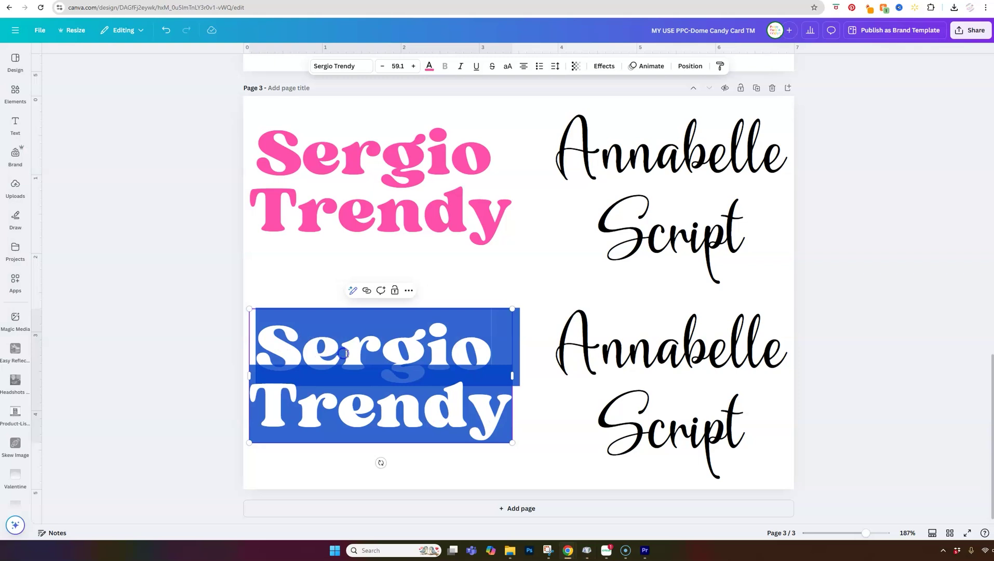
{"action": "left_click", "coordinate": [346, 353]}
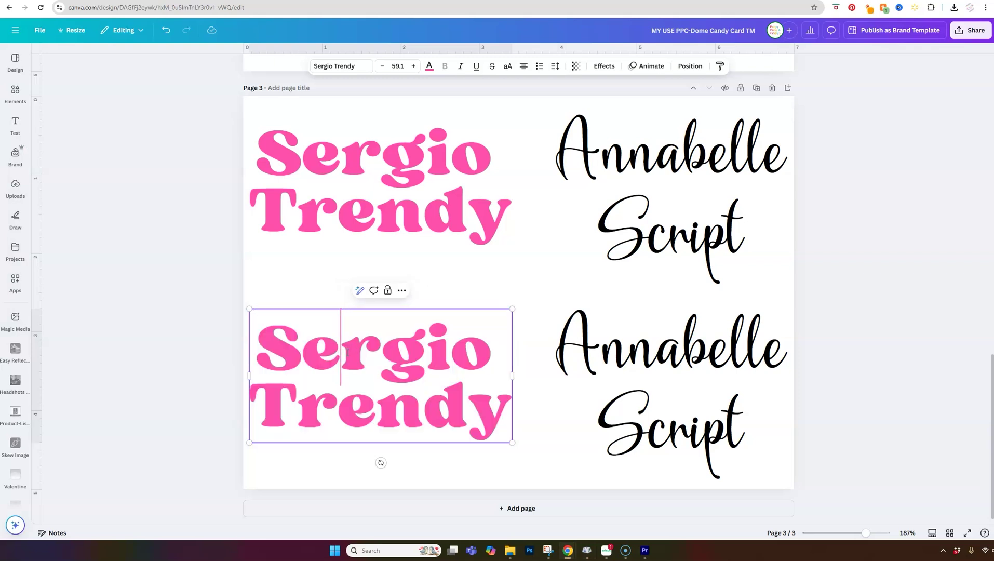
{"action": "key", "text": "ctrl+v"}
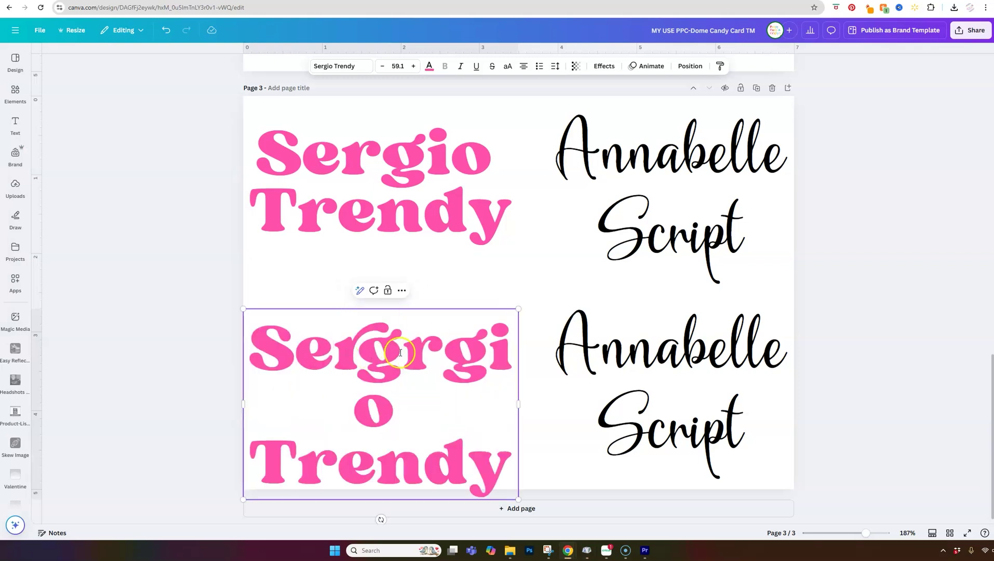
{"action": "left_click_drag", "start_coordinate": [406, 353], "coordinate": [490, 356]}
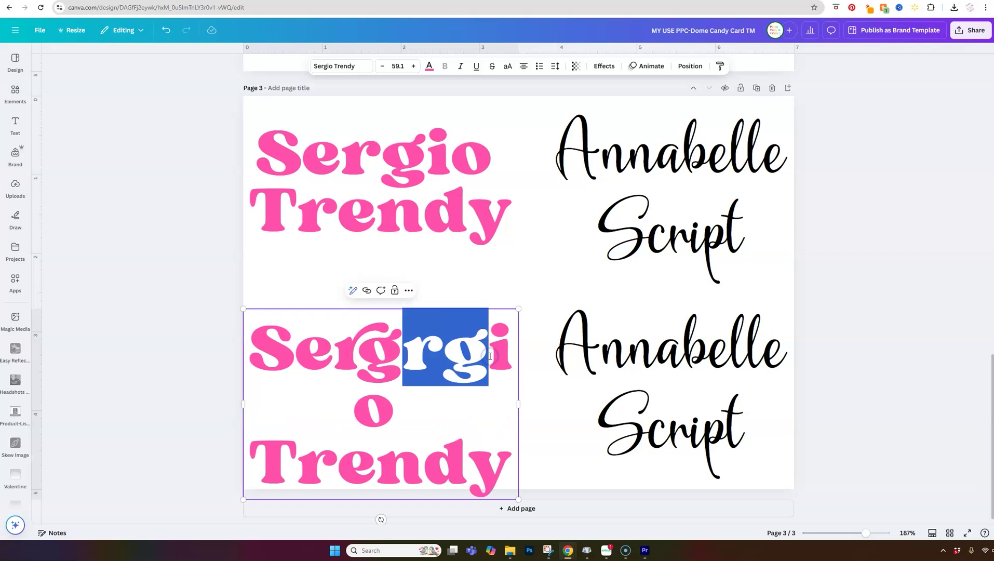
{"action": "key", "text": "BackSpace"}
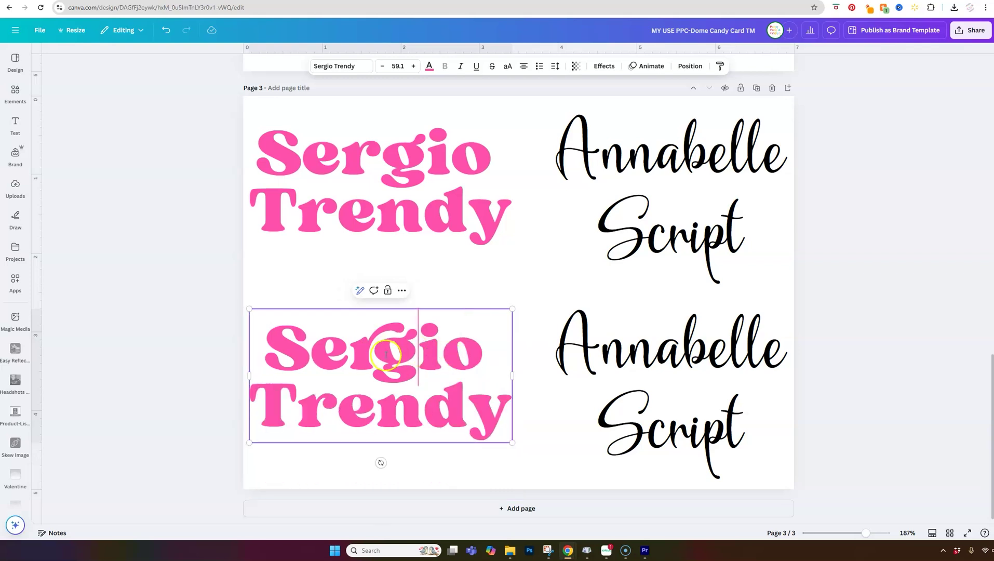
{"action": "left_click", "coordinate": [412, 326]}
{"action": "left_click", "coordinate": [584, 556]}
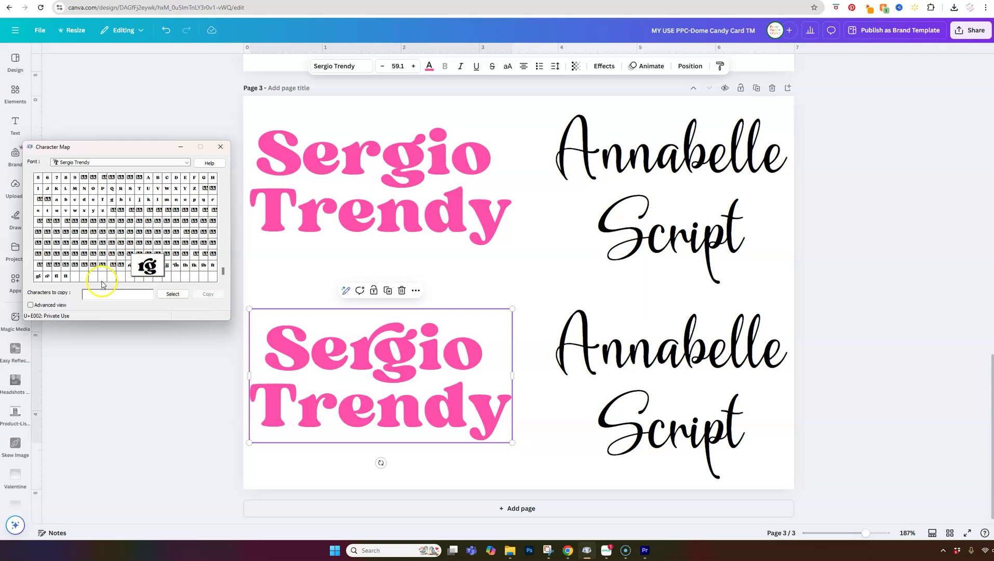
Copy the U+E000 decorative glyph and paste it over 're' in the lower Trendy.
{"action": "left_click", "coordinate": [66, 276]}
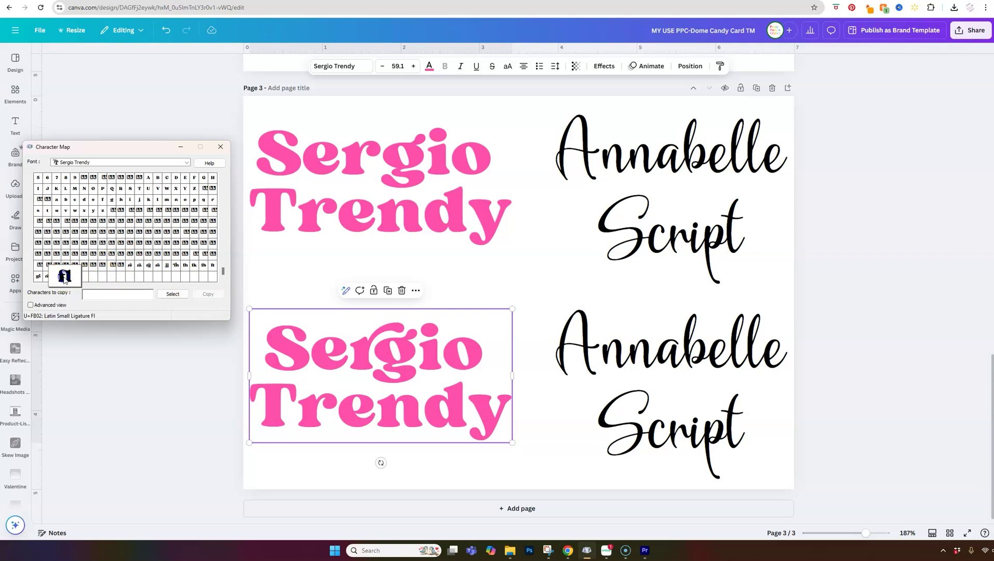
{"action": "double_click", "coordinate": [131, 269]}
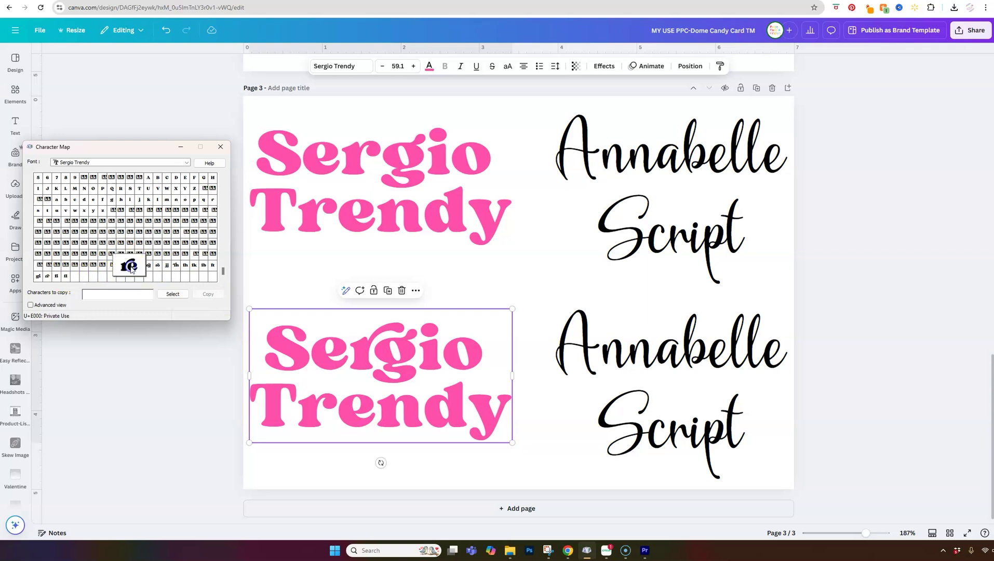
{"action": "left_click", "coordinate": [207, 295]}
{"action": "left_click", "coordinate": [364, 405]}
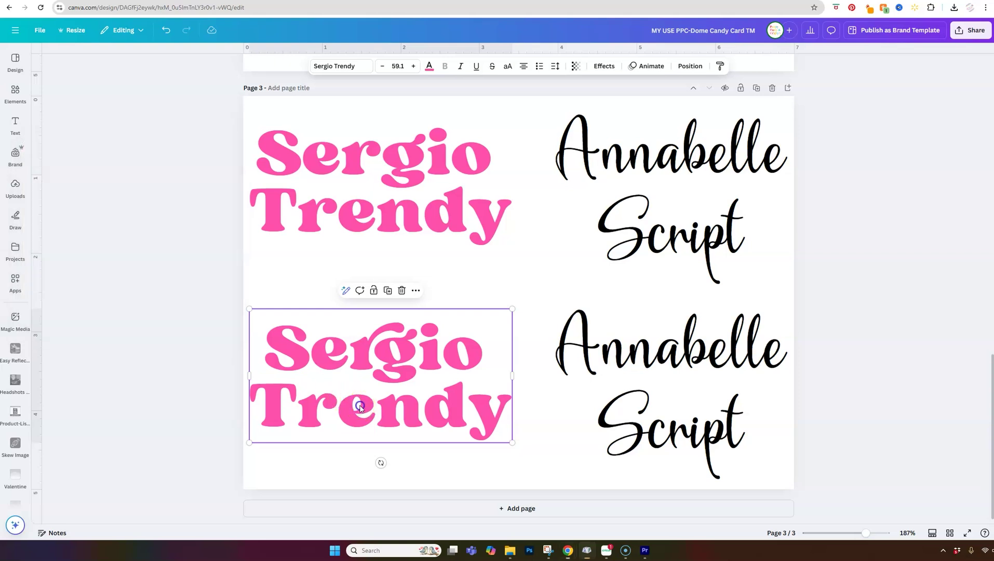
{"action": "left_click_drag", "start_coordinate": [361, 405], "coordinate": [311, 405]}
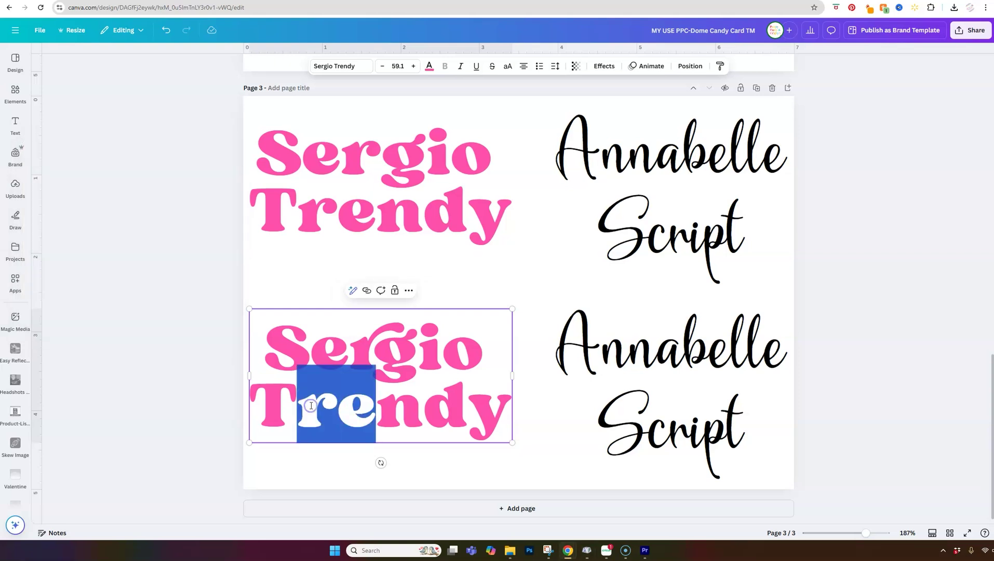
{"action": "key", "text": "ctrl+v"}
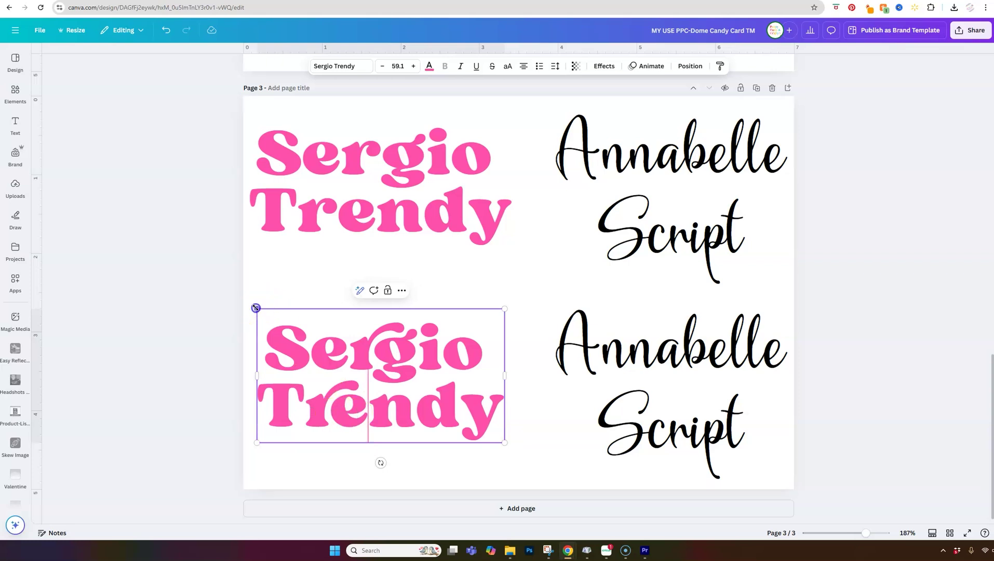
Enlarge the lower Sergio Trendy text block to about 66.5 pt.
{"action": "left_click_drag", "start_coordinate": [256, 308], "coordinate": [248, 304]}
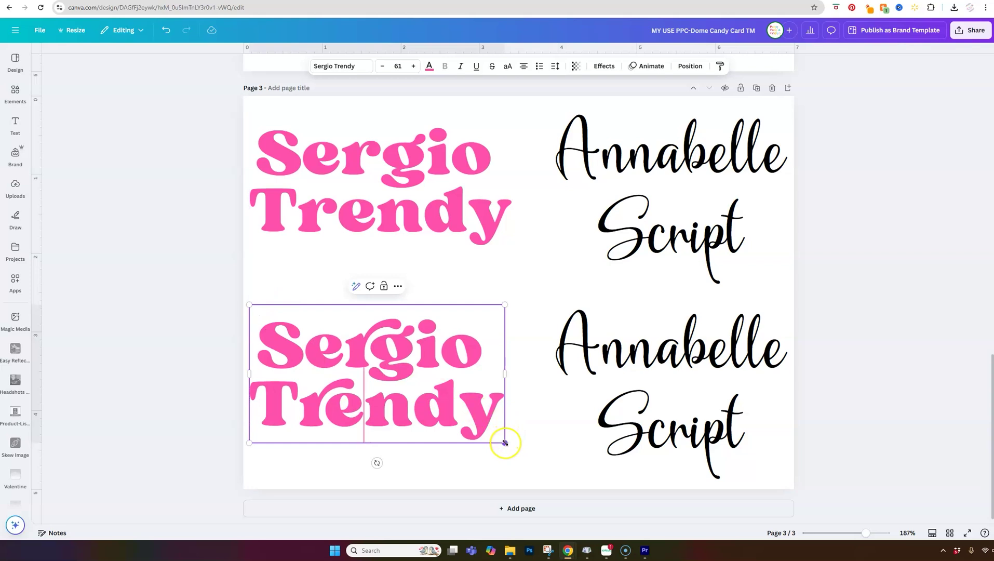
{"action": "left_click_drag", "start_coordinate": [505, 443], "coordinate": [528, 455]}
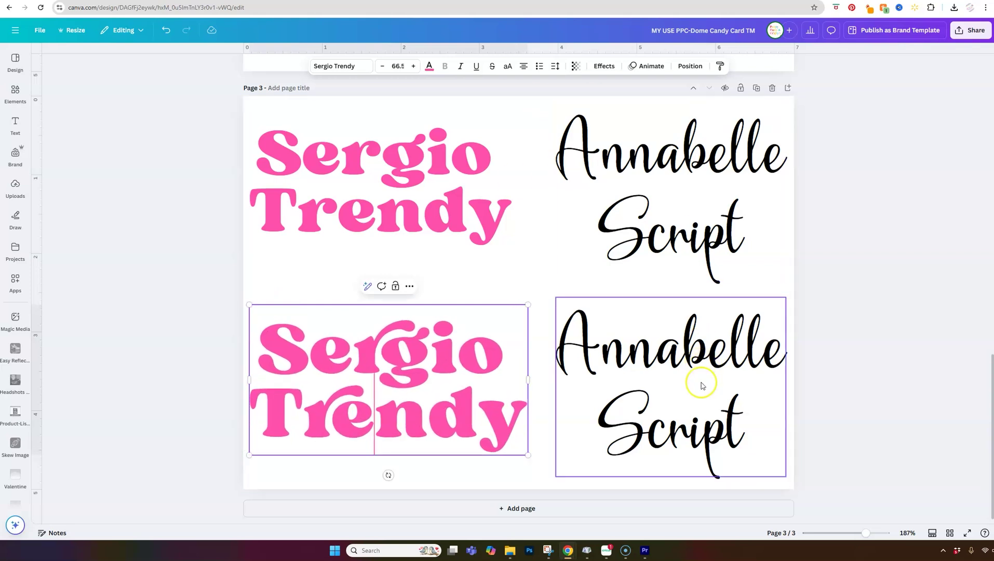
{"action": "left_click", "coordinate": [669, 358]}
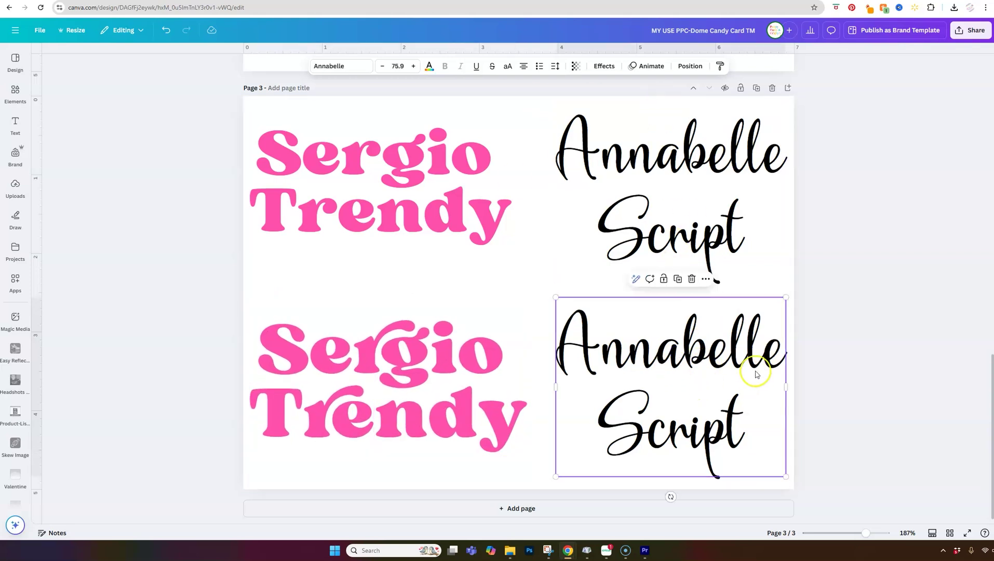
Restore Character Map and switch its font to Annabelle.
{"action": "left_click", "coordinate": [592, 556]}
{"action": "left_click", "coordinate": [129, 161]}
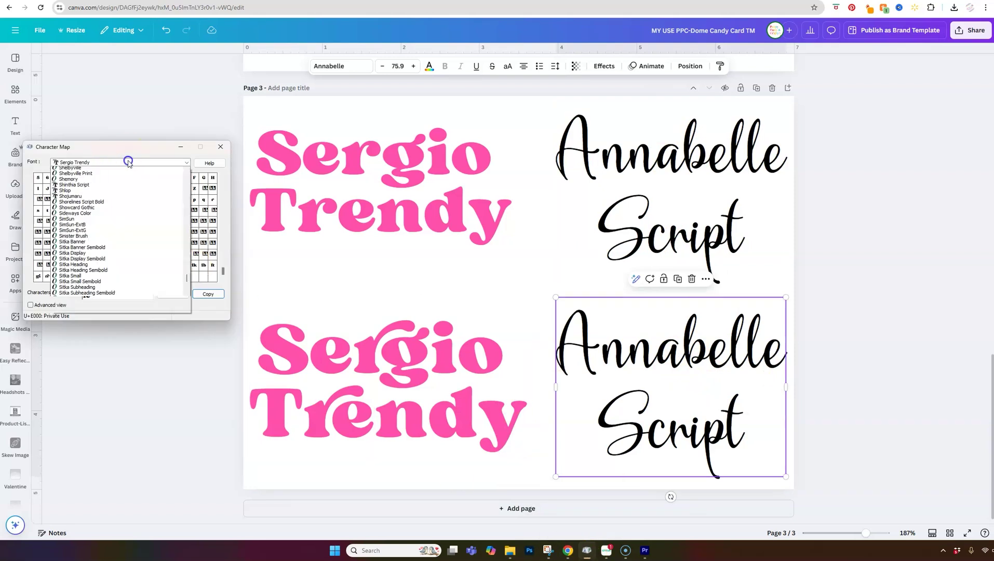
{"action": "left_click", "coordinate": [128, 162]}
{"action": "type", "text": "annabelle"}
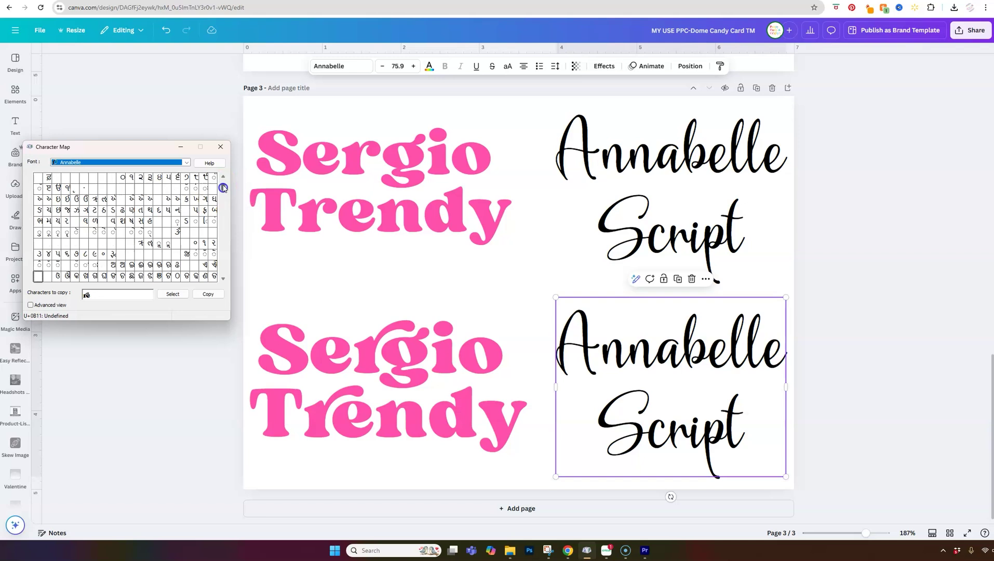
{"action": "left_click_drag", "start_coordinate": [223, 182], "coordinate": [223, 179]}
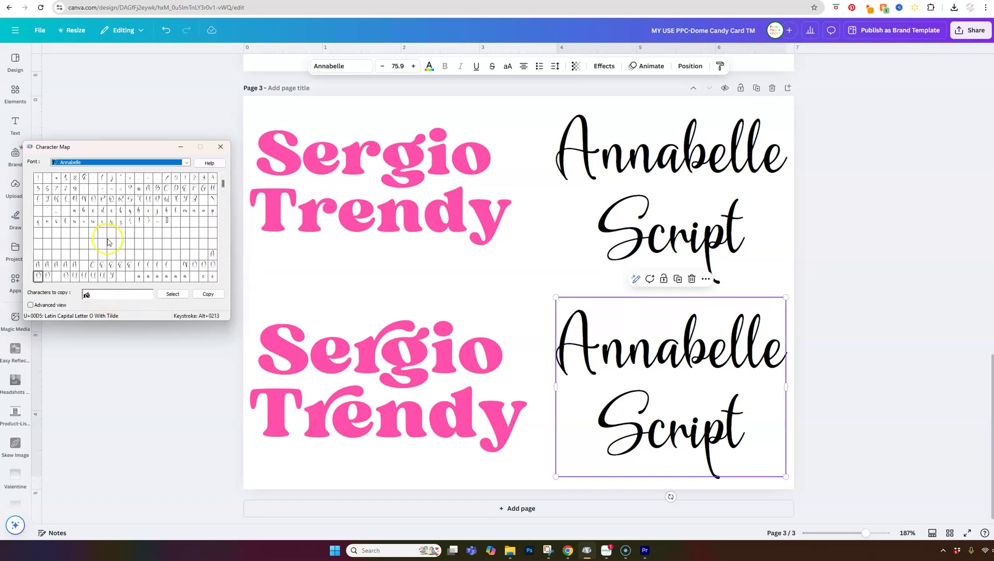
{"action": "left_click", "coordinate": [223, 280]}
{"action": "left_click", "coordinate": [223, 280]}
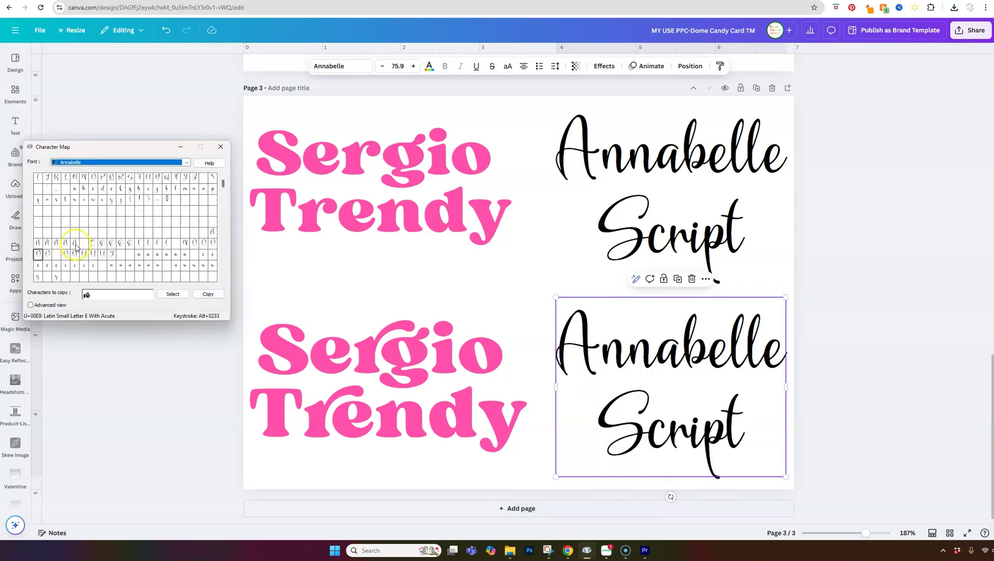
Clear the test A glyphs and enable Advanced view grouped by Unicode Subrange.
{"action": "double_click", "coordinate": [73, 240]}
{"action": "double_click", "coordinate": [66, 243]}
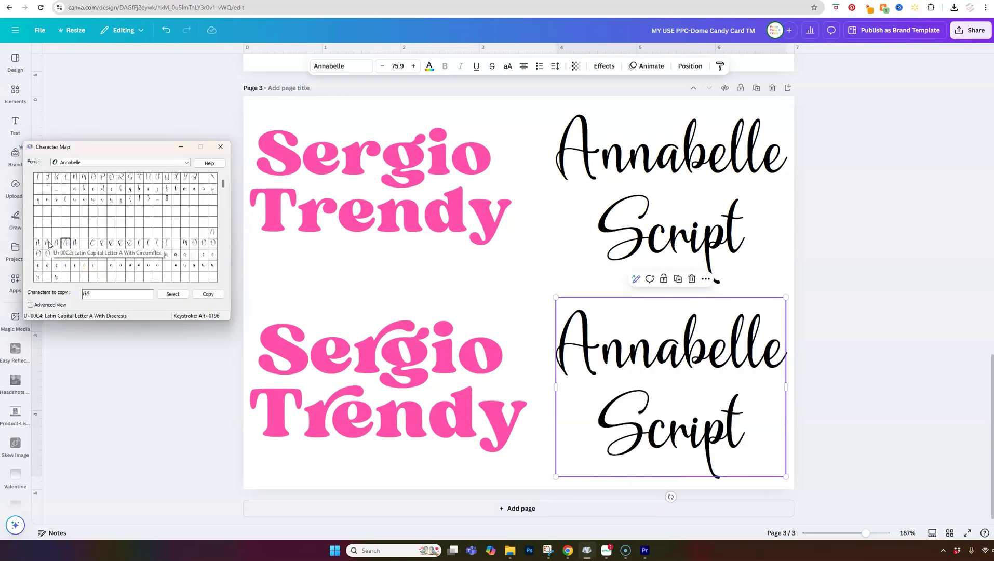
{"action": "double_click", "coordinate": [133, 299]}
{"action": "key", "text": "BackSpace"}
{"action": "left_click_drag", "start_coordinate": [108, 271], "coordinate": [204, 265]}
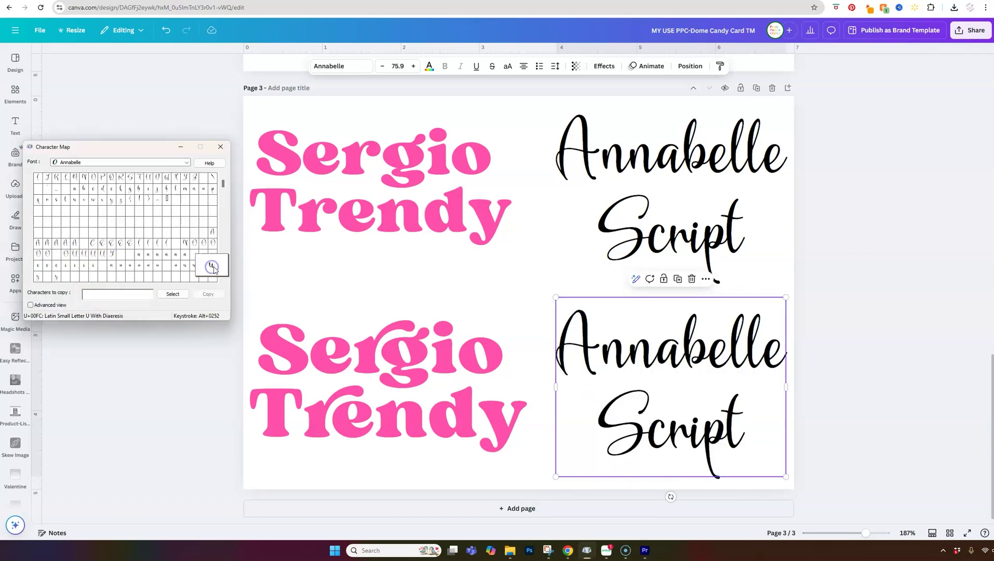
{"action": "left_click", "coordinate": [31, 305]}
{"action": "left_click", "coordinate": [167, 331]}
Group Annabelle's characters by Unicode subrange and show the Private Use Characters glyphs.
{"action": "left_click", "coordinate": [102, 384]}
{"action": "scroll", "coordinate": [288, 206], "scroll_direction": "down", "scroll_amount": 5}
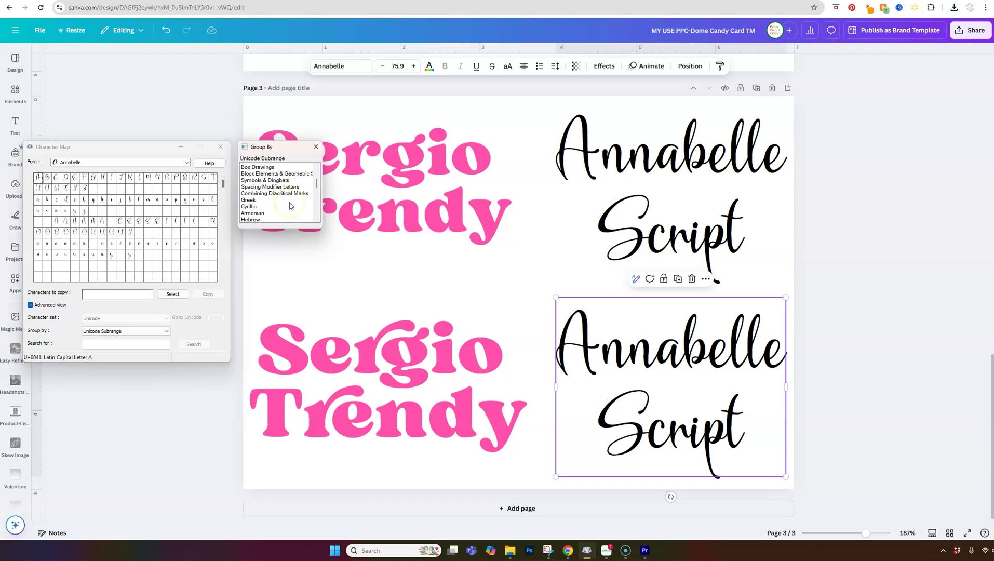
{"action": "left_click", "coordinate": [300, 207]}
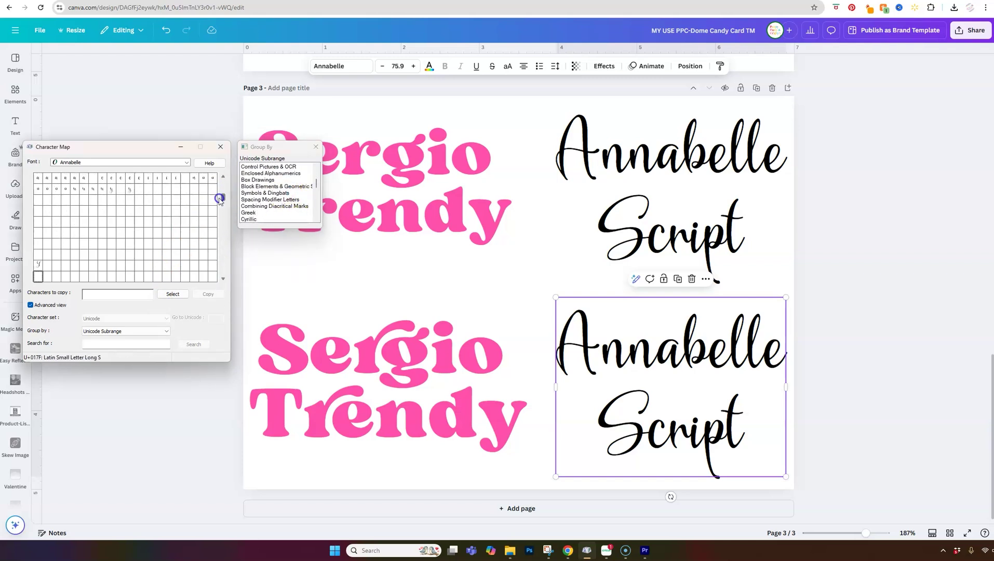
{"action": "scroll", "coordinate": [275, 197], "scroll_direction": "up", "scroll_amount": 5}
{"action": "left_click", "coordinate": [264, 193]}
{"action": "key", "text": "Down"}
{"action": "key", "text": "Down"}
{"action": "key", "text": "Down"}
{"action": "key", "text": "Down"}
{"action": "key", "text": "Down"}
{"action": "key", "text": "Down"}
{"action": "key", "text": "Down"}
{"action": "key", "text": "Down"}
{"action": "key", "text": "Down"}
{"action": "key", "text": "Down"}
{"action": "key", "text": "Down"}
{"action": "key", "text": "Down"}
{"action": "key", "text": "Down"}
{"action": "key", "text": "Down"}
{"action": "key", "text": "Down"}
{"action": "key", "text": "Down"}
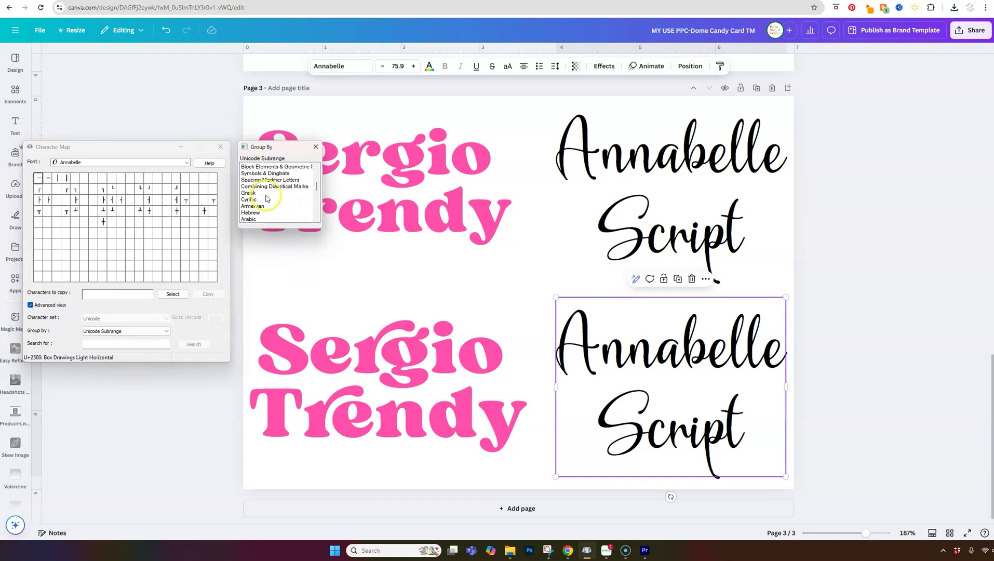
{"action": "scroll", "coordinate": [288, 197], "scroll_direction": "down", "scroll_amount": 10}
{"action": "left_click", "coordinate": [276, 218]}
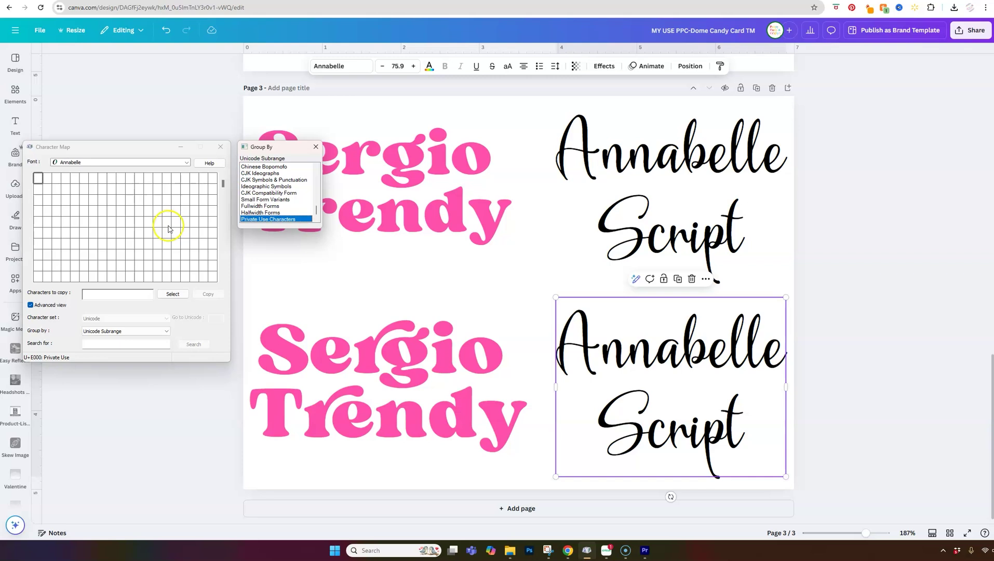
Add a decorative swash capital A glyph to Characters to copy.
{"action": "left_click_drag", "start_coordinate": [223, 185], "coordinate": [227, 244]}
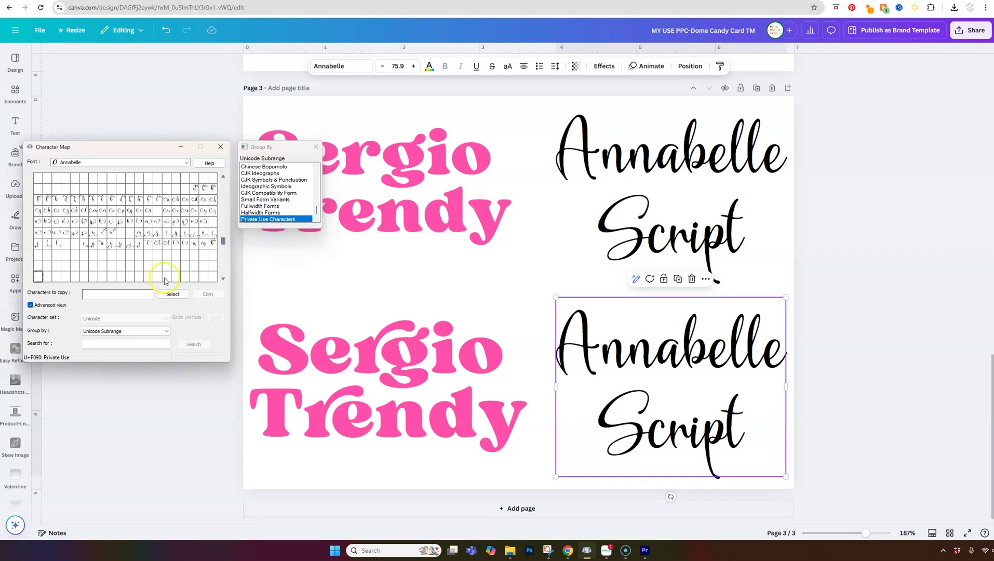
{"action": "left_click", "coordinate": [48, 335]}
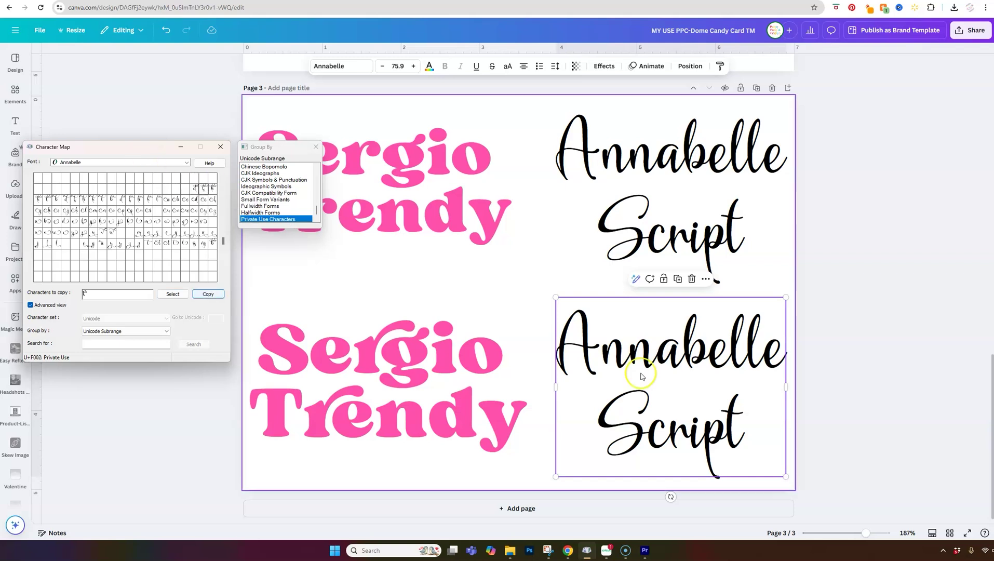
{"action": "double_click", "coordinate": [56, 199]}
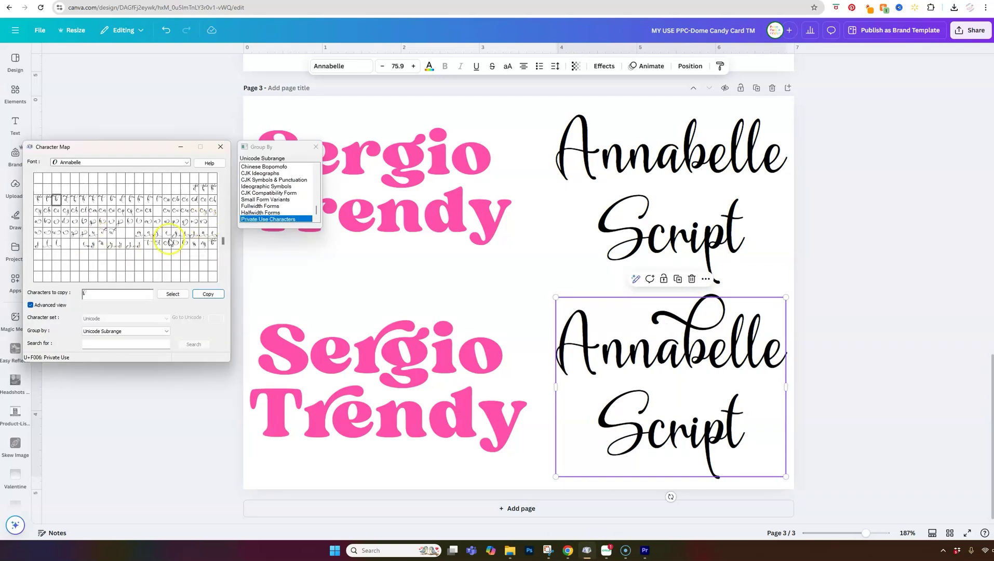
Replace the final e of Annabelle in the lower text with a flourished swash glyph.
{"action": "left_click", "coordinate": [568, 550]}
{"action": "left_click", "coordinate": [587, 550]}
{"action": "left_click", "coordinate": [208, 294]}
{"action": "left_click", "coordinate": [720, 378]}
{"action": "key", "text": "ctrl+v"}
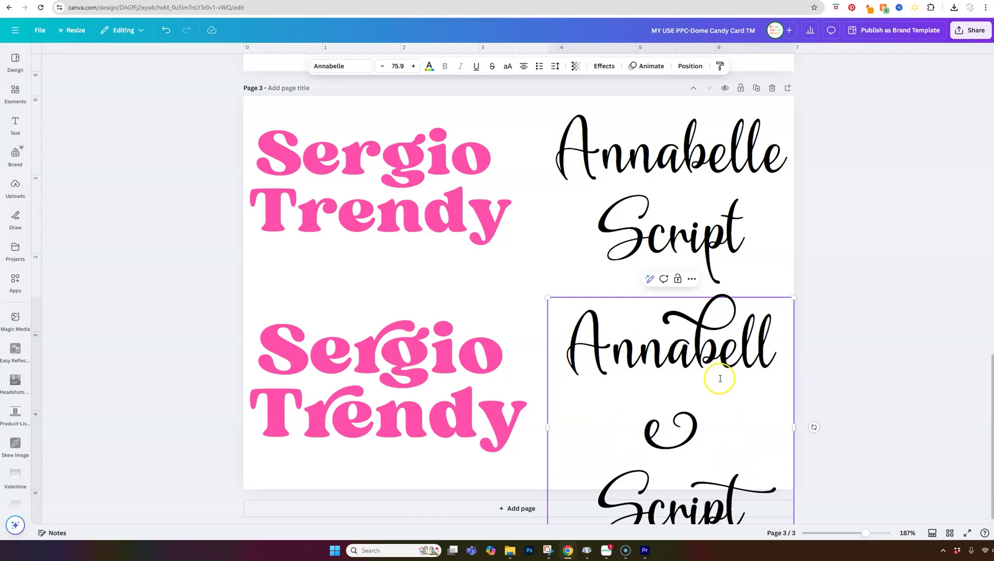
{"action": "key", "text": "alt+Tab"}
{"action": "left_click", "coordinate": [631, 356]}
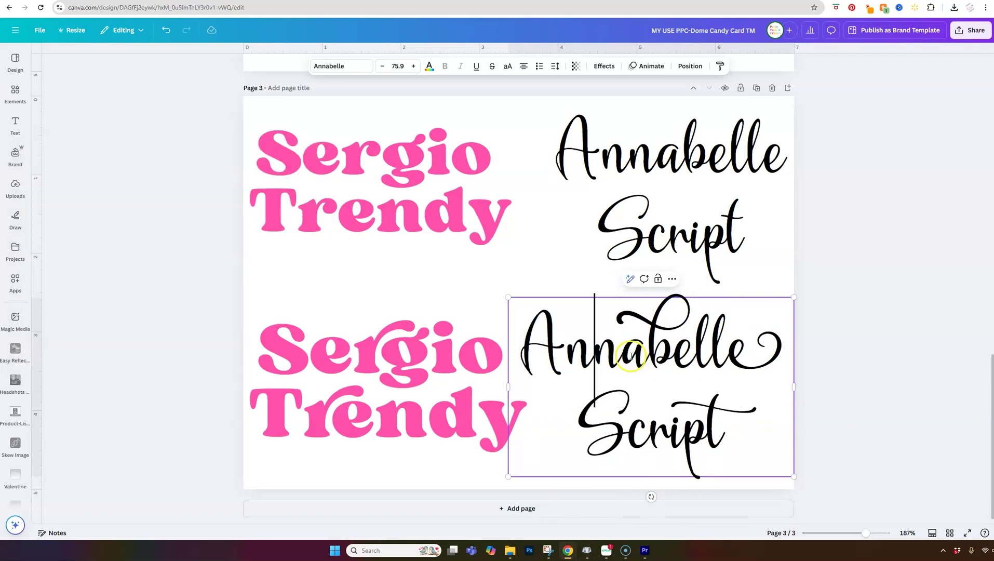
{"action": "left_click", "coordinate": [587, 549]}
{"action": "left_click", "coordinate": [156, 234]}
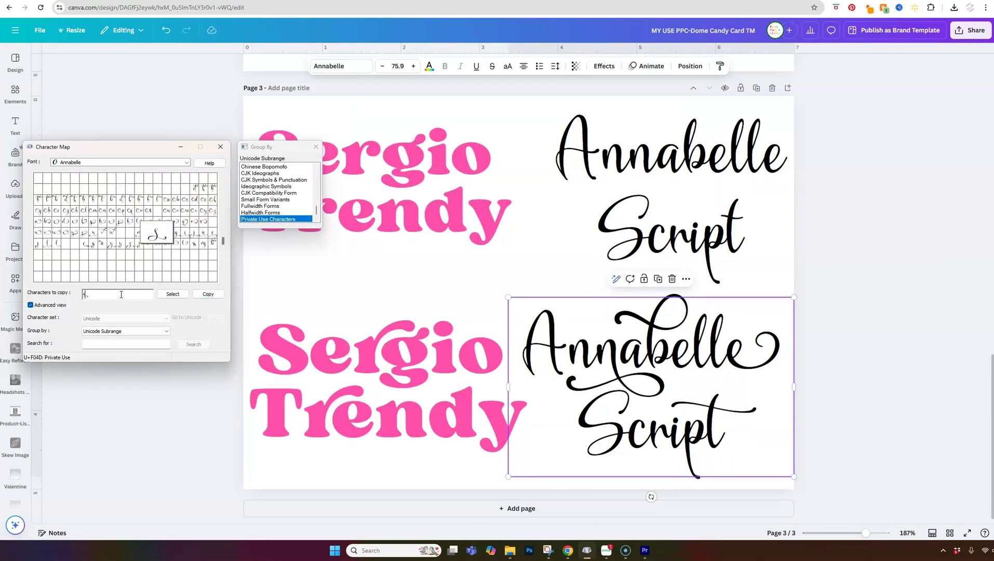
{"action": "left_click_drag", "start_coordinate": [778, 349], "coordinate": [721, 344]}
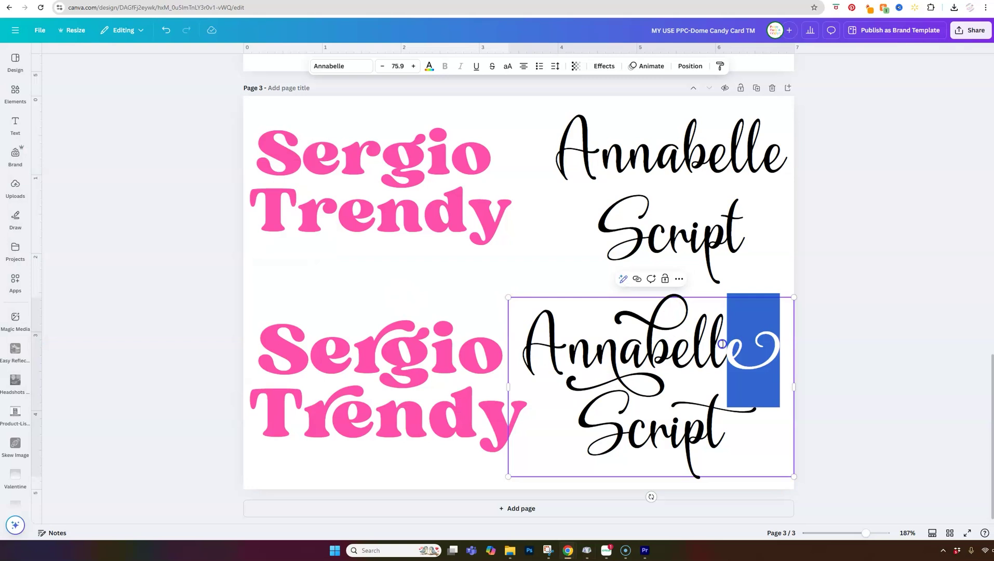
{"action": "key", "text": "ctrl+v"}
Paste a swash glyph at the start of annabelle, then select both Annabelle Script texts.
{"action": "left_click", "coordinate": [587, 550]}
{"action": "left_click", "coordinate": [66, 227]}
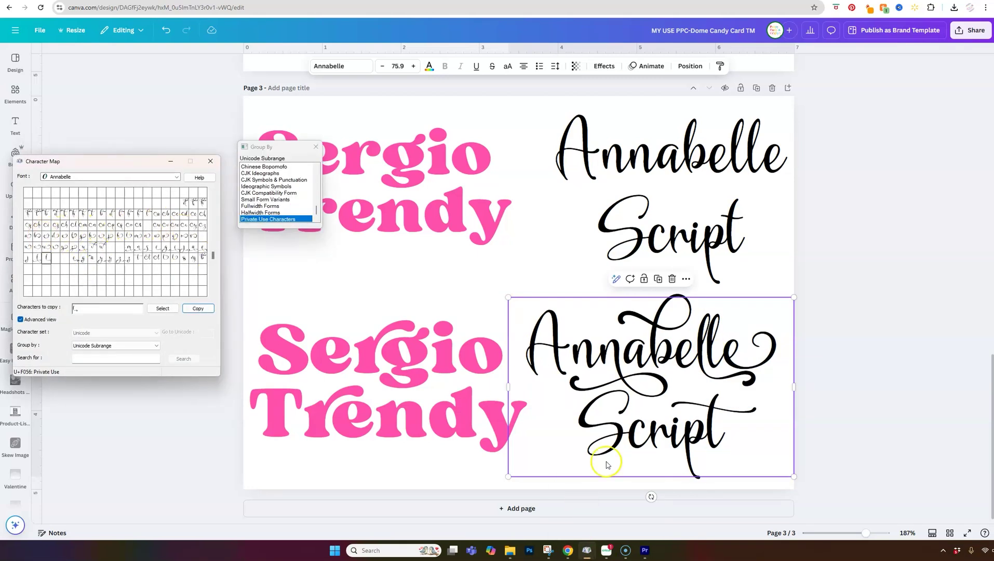
{"action": "double_click", "coordinate": [139, 224]}
{"action": "left_click", "coordinate": [198, 308]}
{"action": "left_click", "coordinate": [587, 550]}
{"action": "key", "text": "ctrl+v"}
{"action": "left_click", "coordinate": [587, 550]}
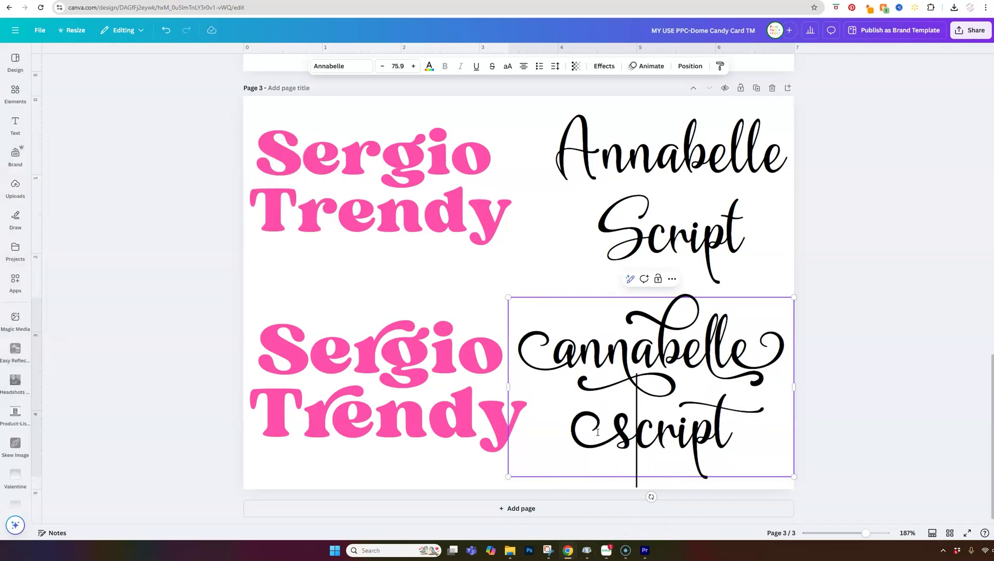
{"action": "left_click", "coordinate": [670, 156], "text": "shift"}
{"action": "left_click", "coordinate": [429, 66]}
Color both Annabelle Script texts light blue and enlarge them together.
{"action": "left_click", "coordinate": [140, 208]}
{"action": "left_click", "coordinate": [164, 208]}
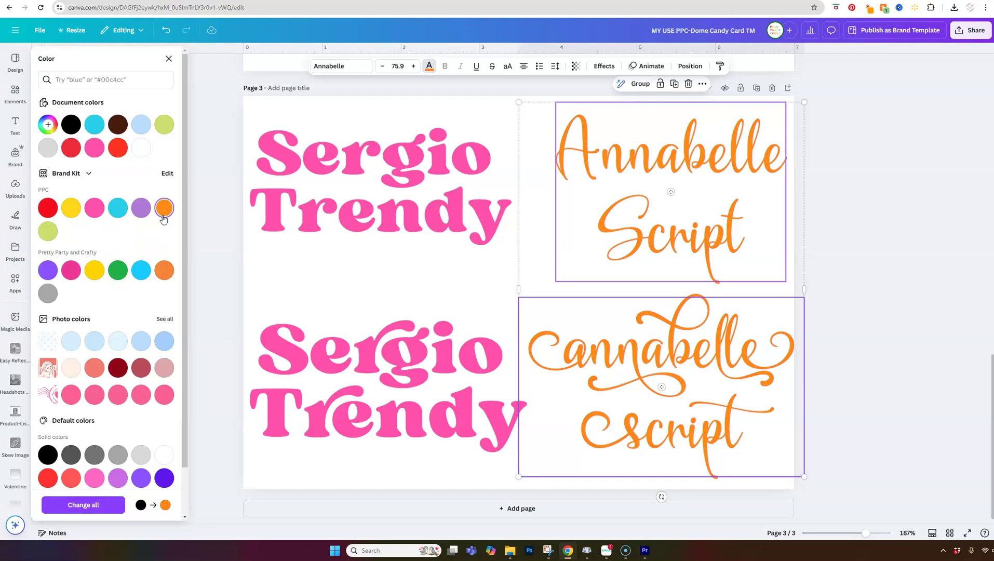
{"action": "left_click_drag", "start_coordinate": [514, 104], "coordinate": [459, 95]}
{"action": "left_click", "coordinate": [825, 246]}
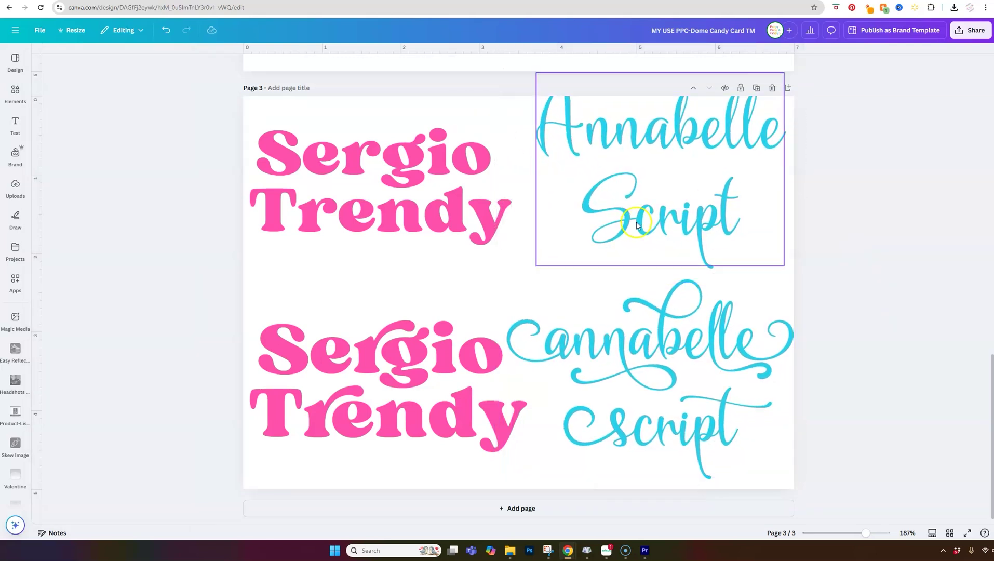
Resize the plain upper Annabelle Script text to 75.4 and move it to the page's top right.
{"action": "left_click", "coordinate": [637, 224]}
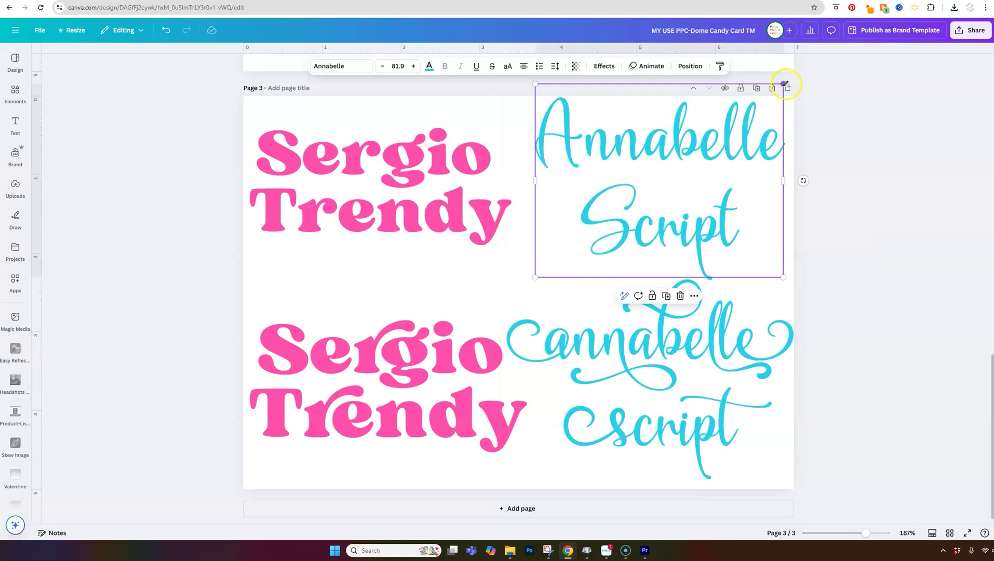
{"action": "left_click_drag", "start_coordinate": [784, 84], "coordinate": [767, 100]}
{"action": "left_click_drag", "start_coordinate": [702, 189], "coordinate": [704, 201]}
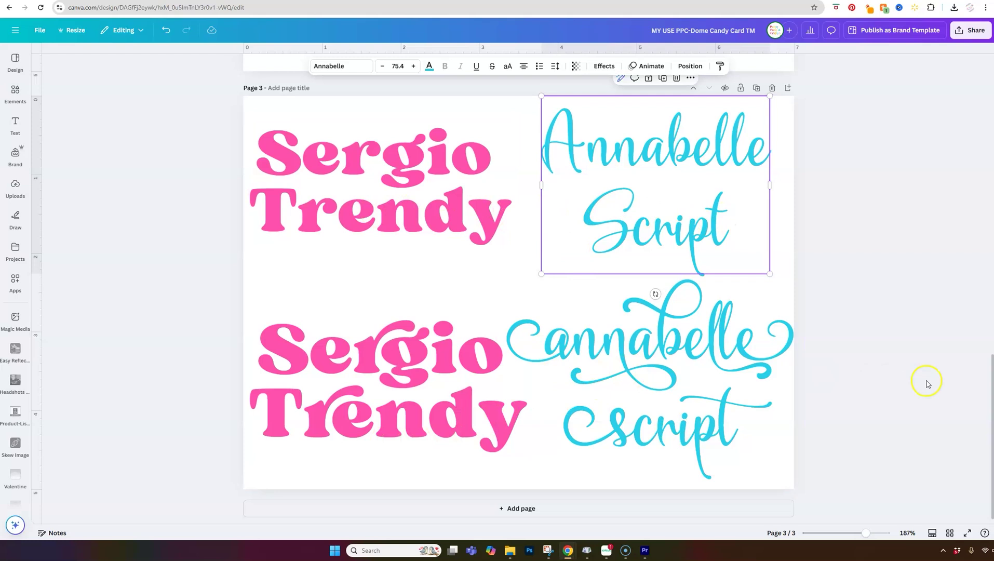
{"action": "left_click", "coordinate": [870, 387]}
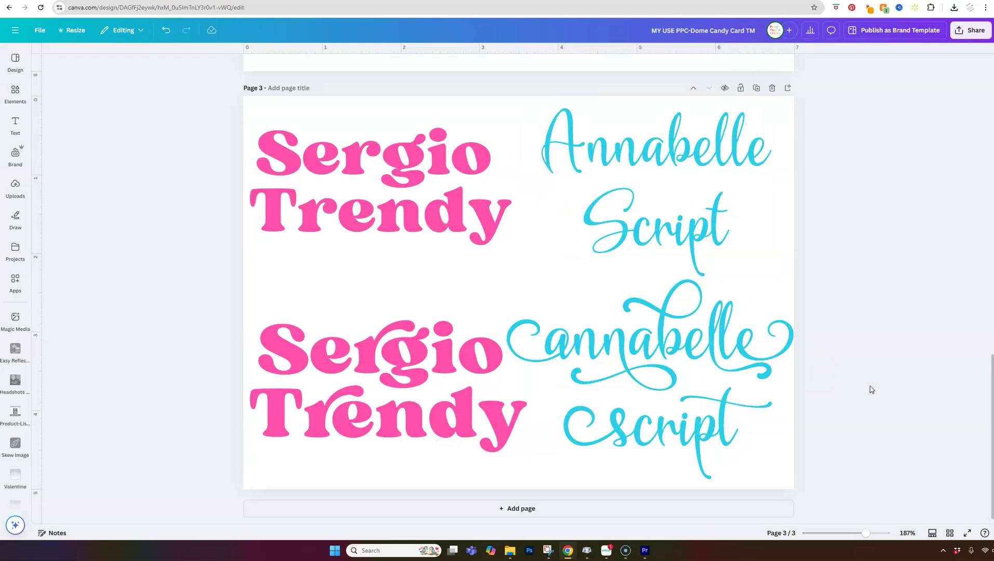